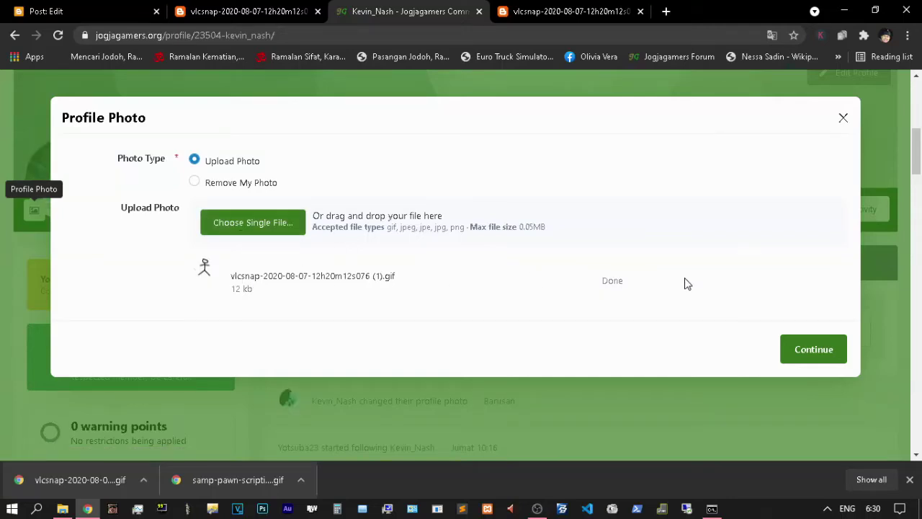
Accept the uploaded stick-figure GIF as profile photo and continue to Adjust size
{"action": "left_click", "coordinate": [805, 351]}
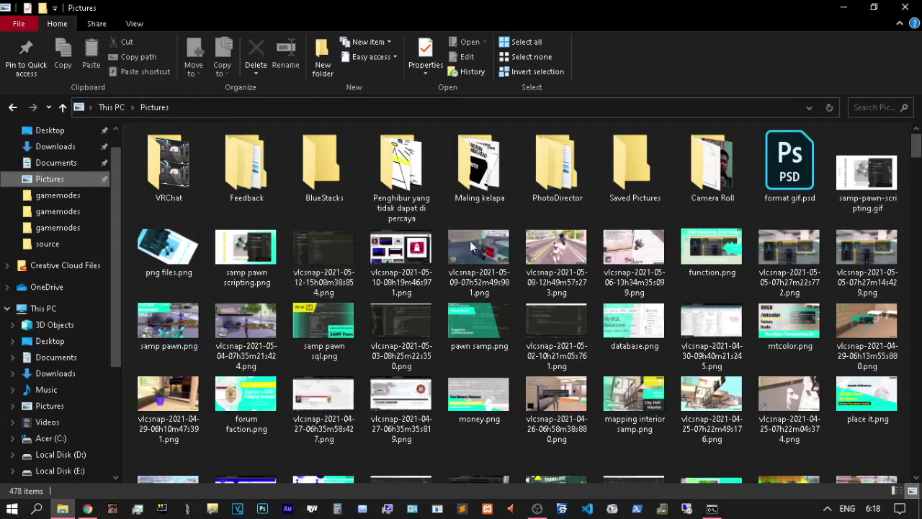
Open the samp-pawn-scripting GIF from Pictures in Chrome and close the empty new tab
{"action": "left_click", "coordinate": [877, 182]}
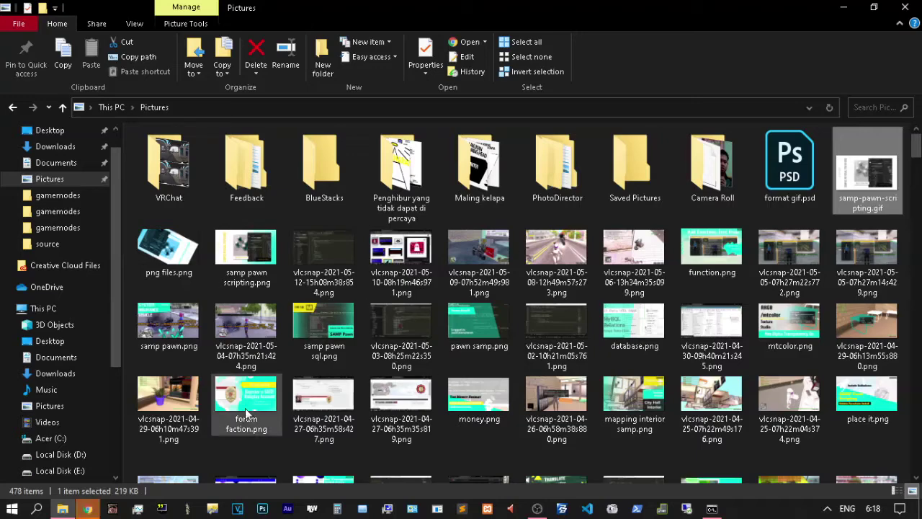
{"action": "left_click", "coordinate": [100, 507]}
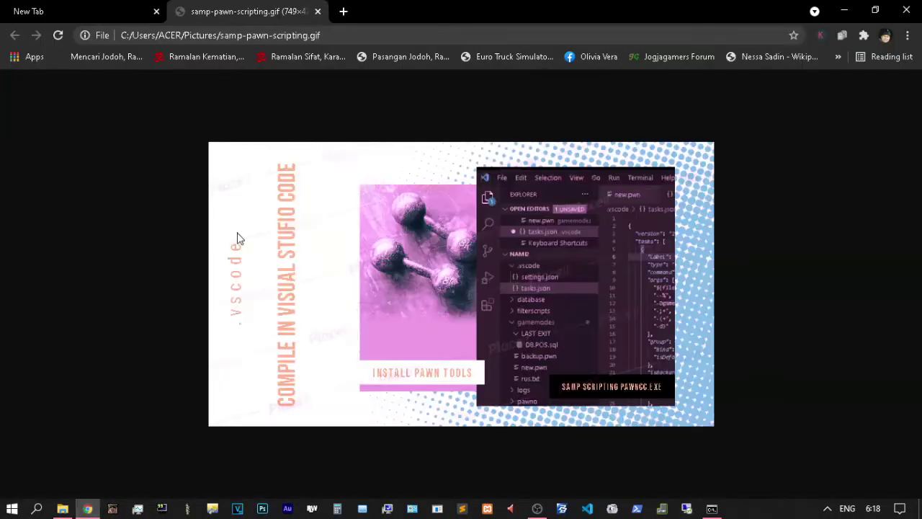
{"action": "left_click", "coordinate": [157, 11]}
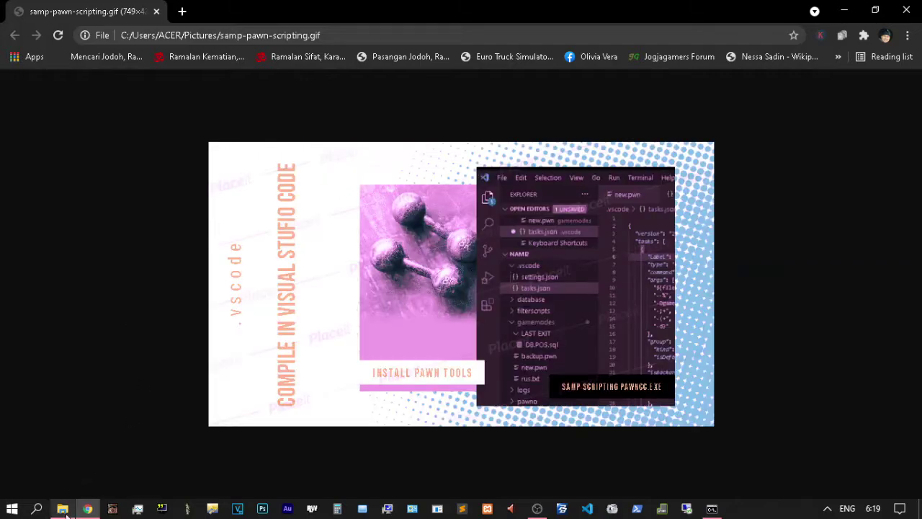
Play the stick-figure animation video from Pictures and scrub it toward the end
{"action": "left_click", "coordinate": [63, 508]}
{"action": "scroll", "coordinate": [336, 248], "scroll_direction": "down", "scroll_amount": 3}
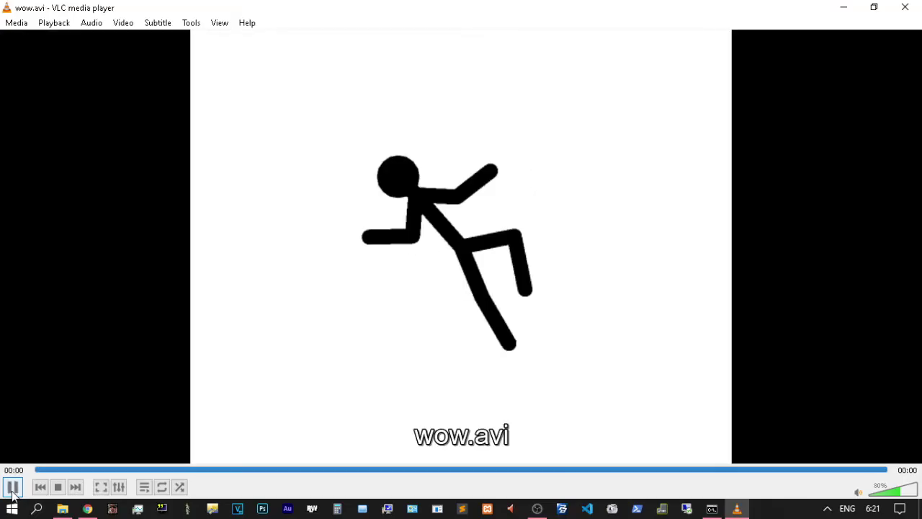
{"action": "left_click", "coordinate": [13, 490]}
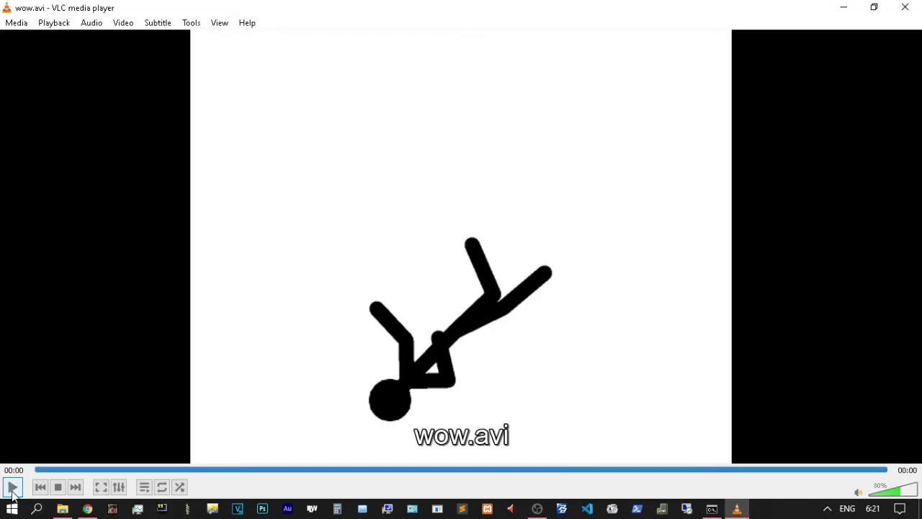
{"action": "mouse_move", "coordinate": [324, 476]}
{"action": "left_mouse_down"}
{"action": "mouse_move", "coordinate": [216, 486]}
{"action": "mouse_move", "coordinate": [184, 479]}
{"action": "left_mouse_up"}
{"action": "left_click_drag", "start_coordinate": [254, 486], "coordinate": [424, 489]}
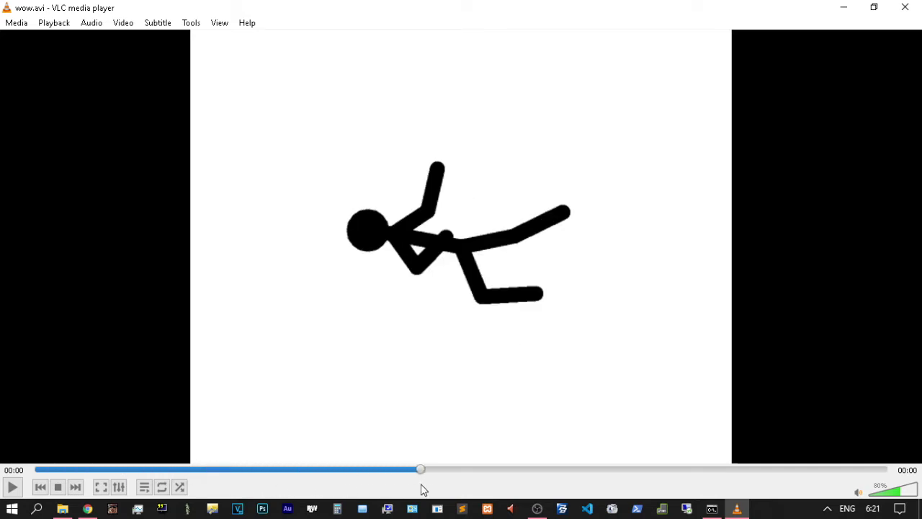
{"action": "left_click_drag", "start_coordinate": [484, 490], "coordinate": [622, 475]}
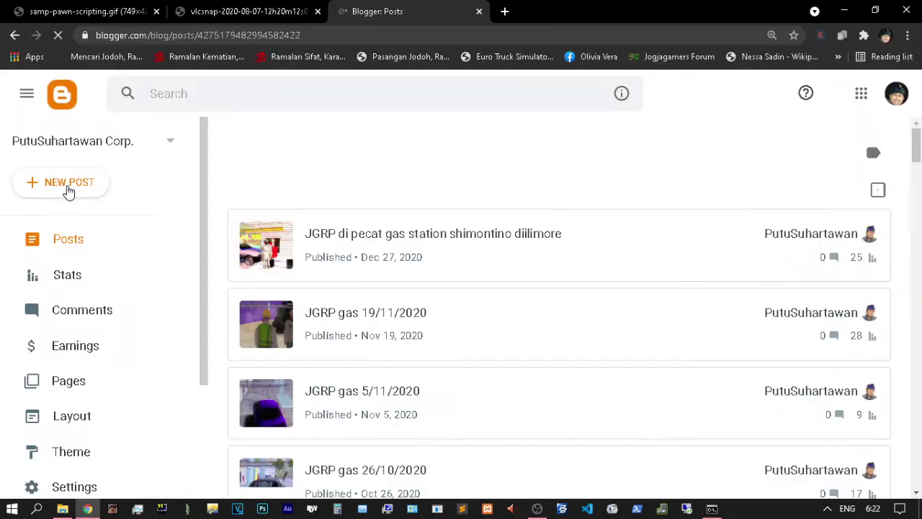
Start a new Blogger post and choose Upload from computer under Insert image
{"action": "left_click", "coordinate": [69, 189]}
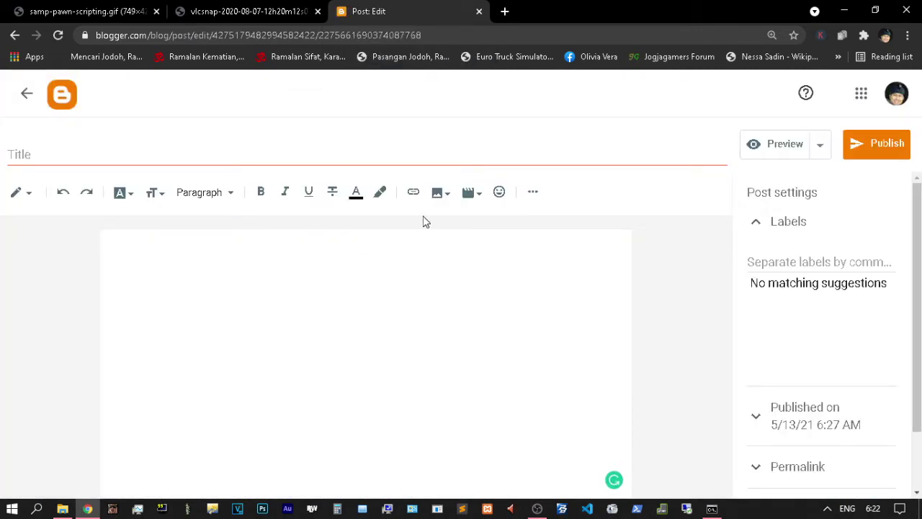
{"action": "left_click", "coordinate": [447, 198]}
{"action": "left_click", "coordinate": [492, 268]}
{"action": "left_click", "coordinate": [638, 12]}
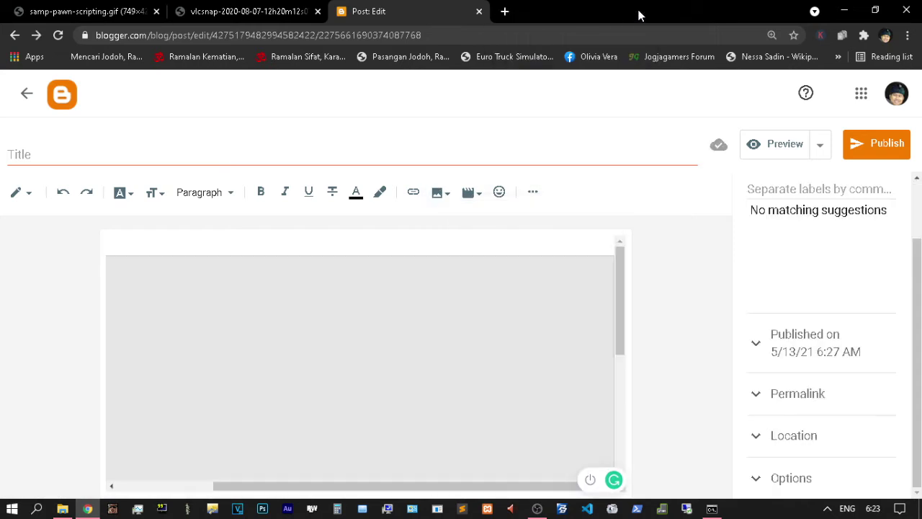
{"action": "left_click", "coordinate": [446, 194]}
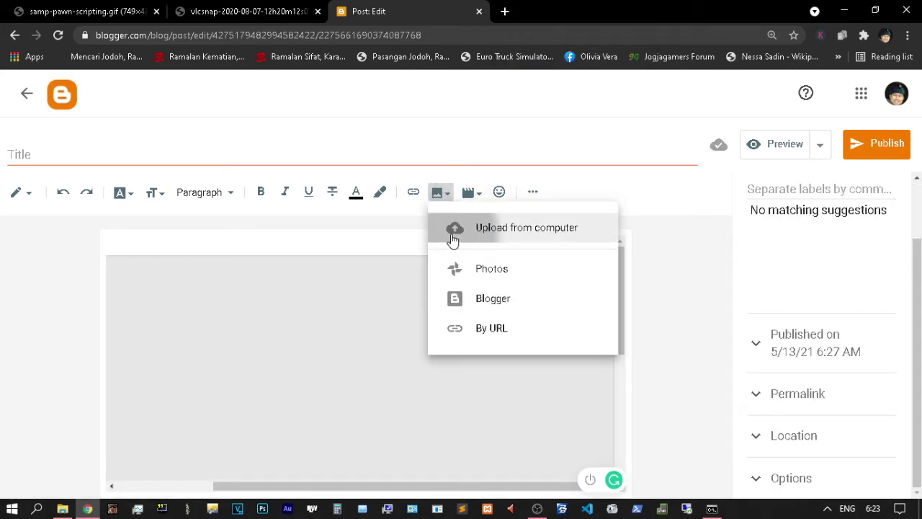
{"action": "left_click", "coordinate": [452, 238]}
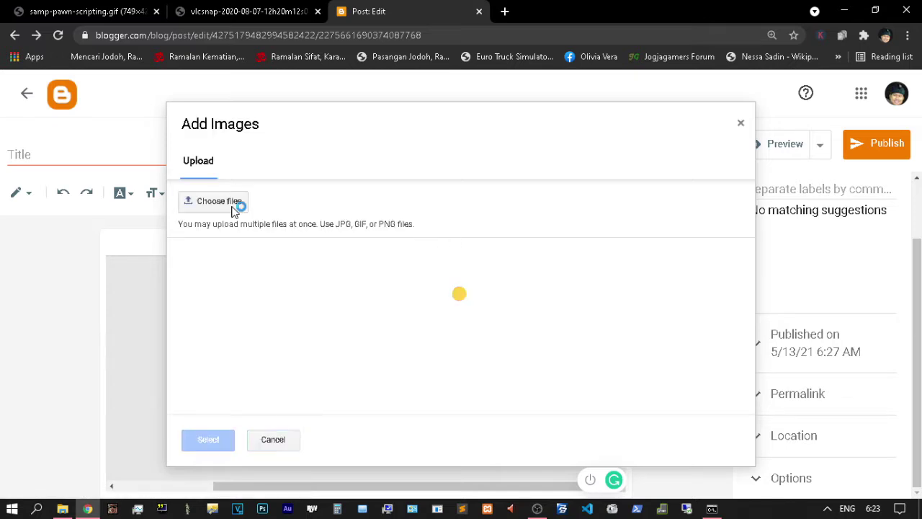
Select the samp-pawn-scripting and stick-figure GIFs together and upload them
{"action": "left_click", "coordinate": [231, 204]}
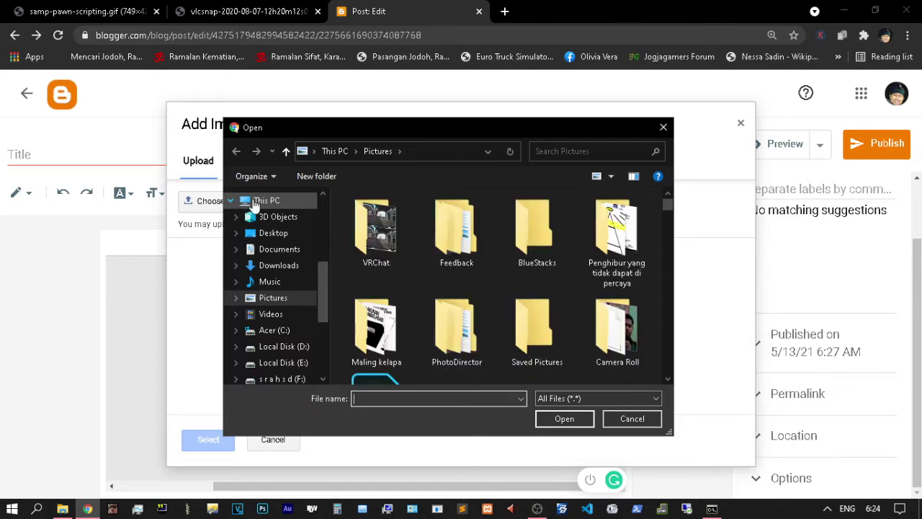
{"action": "scroll", "coordinate": [452, 262], "scroll_direction": "down", "scroll_amount": 3}
{"action": "left_click", "coordinate": [455, 255]}
{"action": "scroll", "coordinate": [607, 331], "scroll_direction": "down", "scroll_amount": 5}
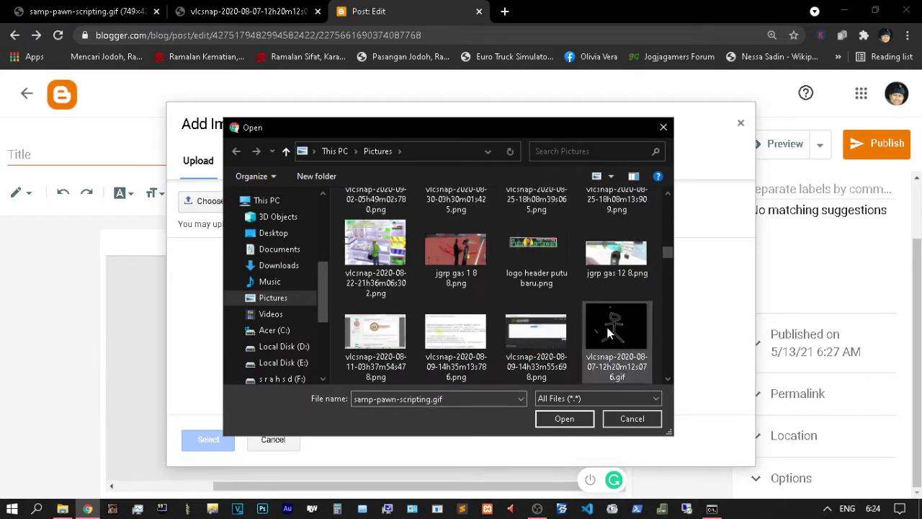
{"action": "left_click", "coordinate": [607, 331], "text": "ctrl"}
{"action": "left_click", "coordinate": [558, 421]}
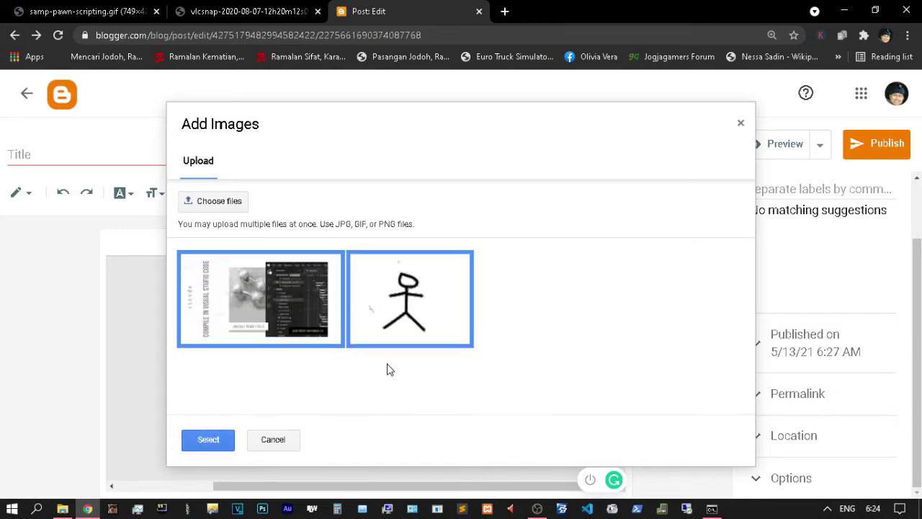
Show the Shift key in a keyboard test utility, then insert both GIFs into the post
{"action": "left_click", "coordinate": [690, 509]}
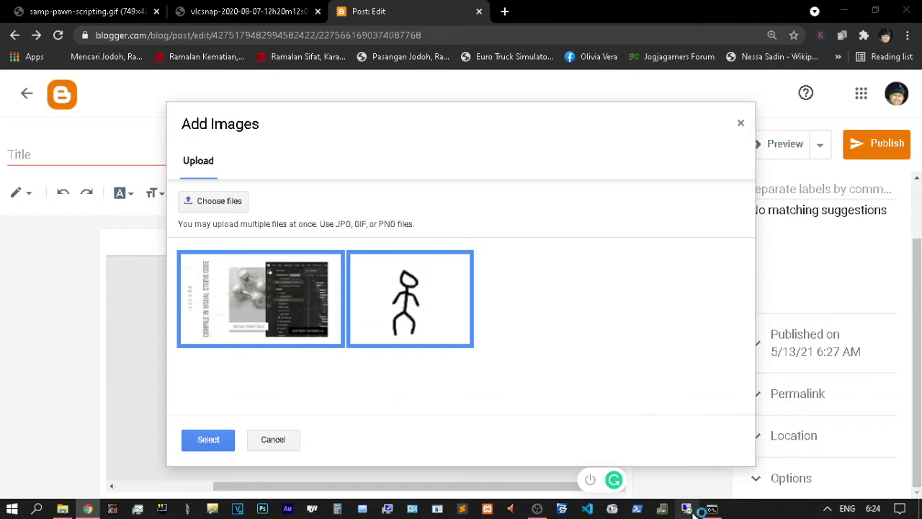
{"action": "key", "text": "shift"}
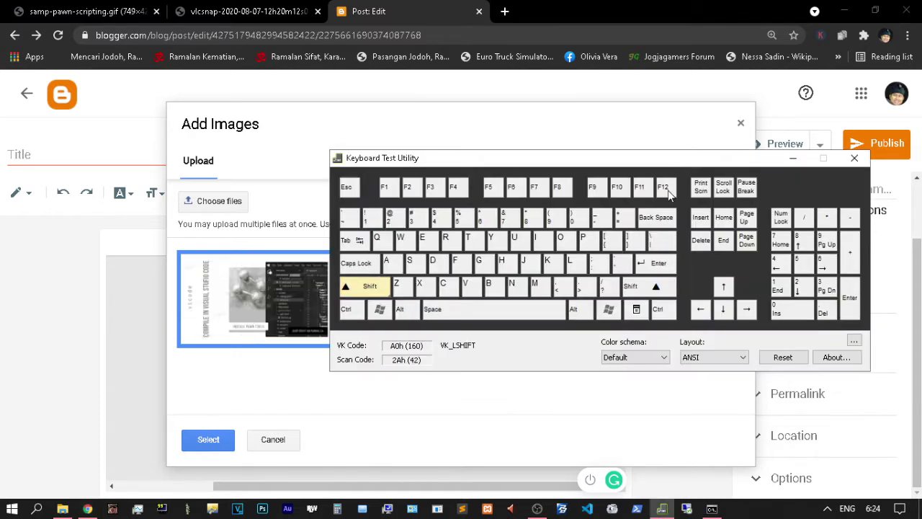
{"action": "key", "text": "shift"}
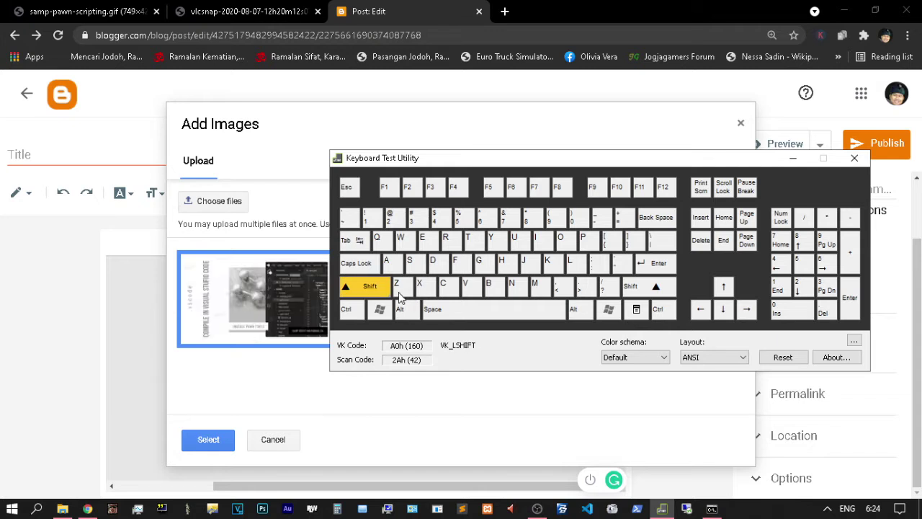
{"action": "key", "text": "shift"}
{"action": "key", "text": "shift"}
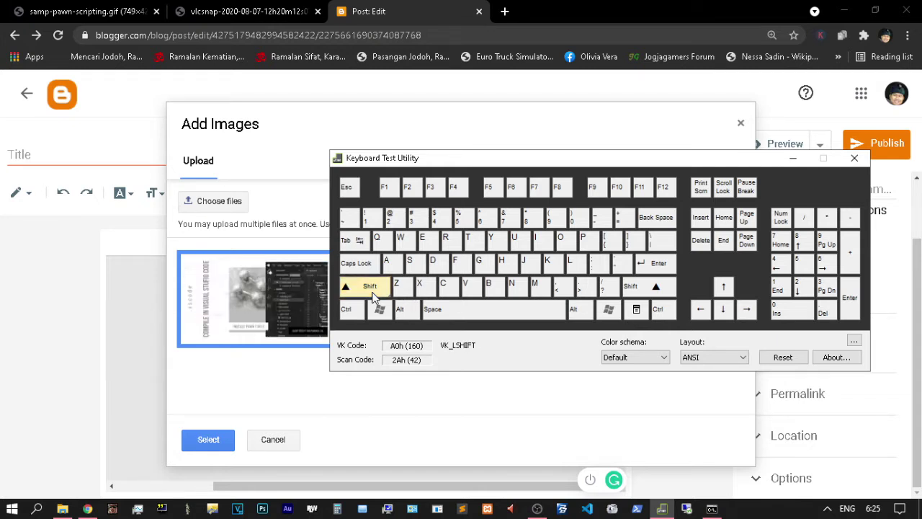
{"action": "key", "text": "shift"}
{"action": "left_click", "coordinate": [857, 159]}
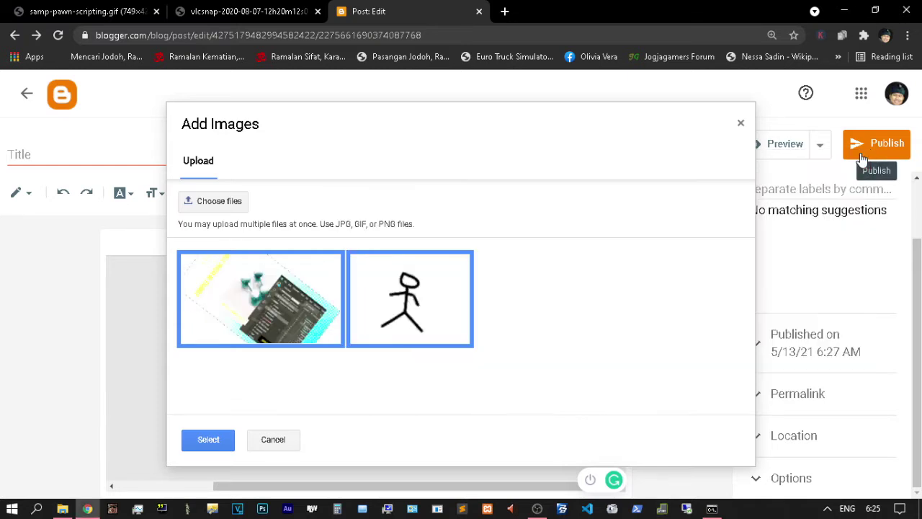
{"action": "left_click", "coordinate": [208, 439]}
Title the post 'File Gif format to make a profile picture moving' and publish it
{"action": "scroll", "coordinate": [454, 348], "scroll_direction": "down", "scroll_amount": 2}
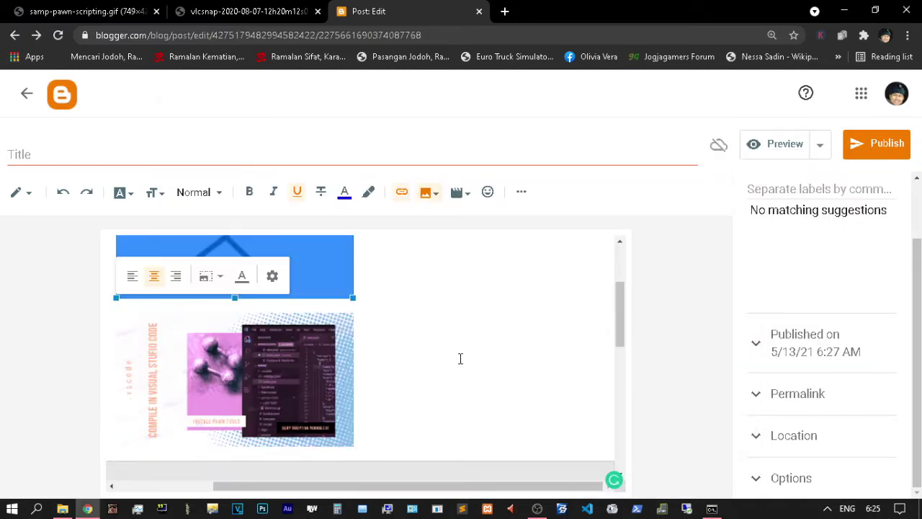
{"action": "left_click", "coordinate": [459, 357]}
{"action": "scroll", "coordinate": [457, 357], "scroll_direction": "up", "scroll_amount": 2}
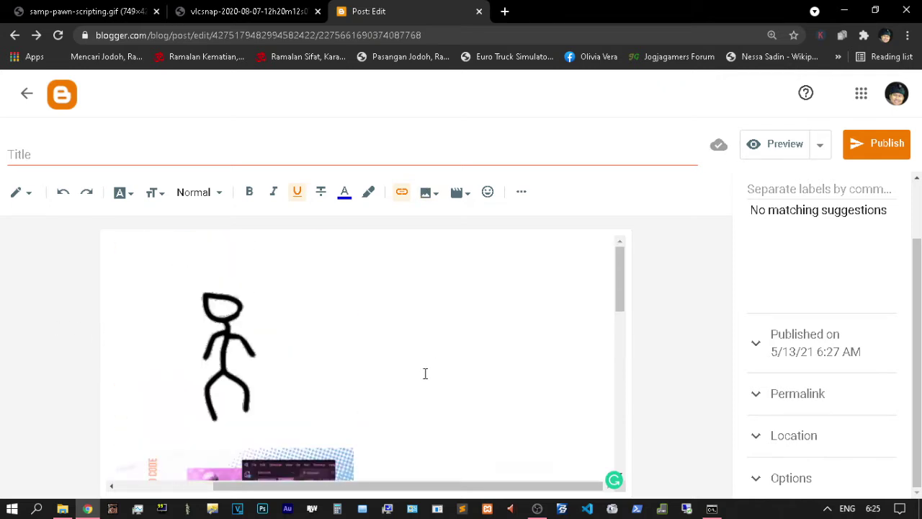
{"action": "left_click", "coordinate": [151, 149]}
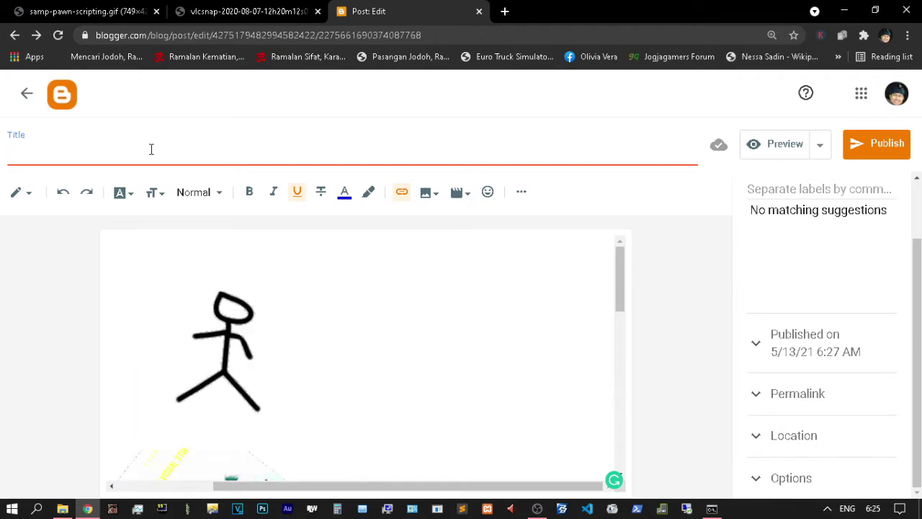
{"action": "type", "text": "Fi"}
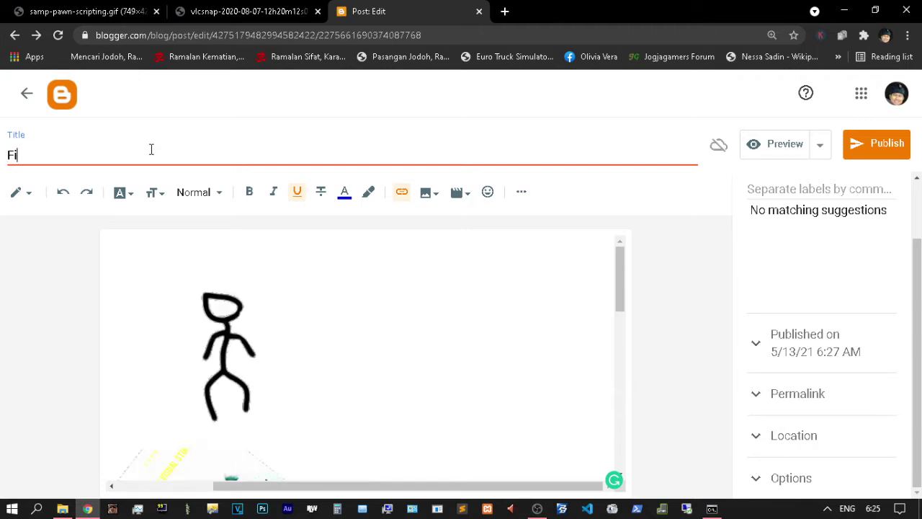
{"action": "type", "text": "le F"}
{"action": "key", "text": "BackSpace"}
{"action": "type", "text": "Gif"}
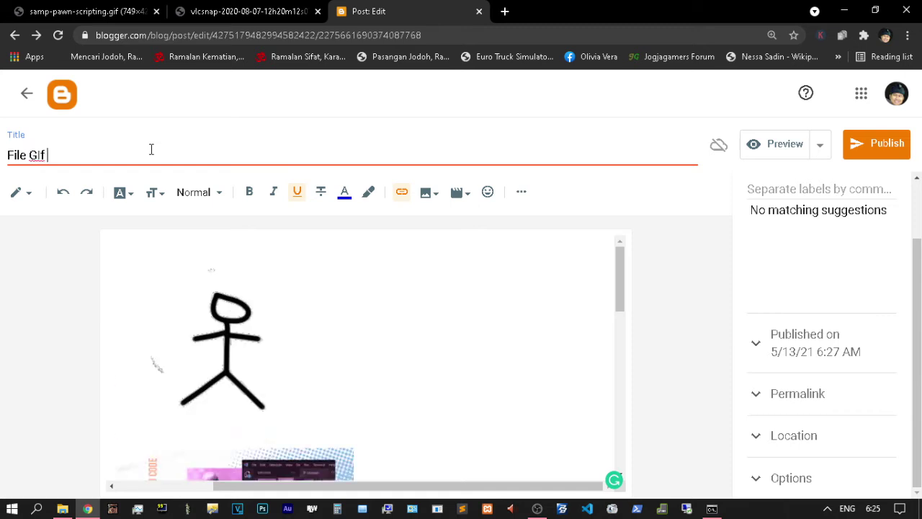
{"action": "type", "text": " format to"}
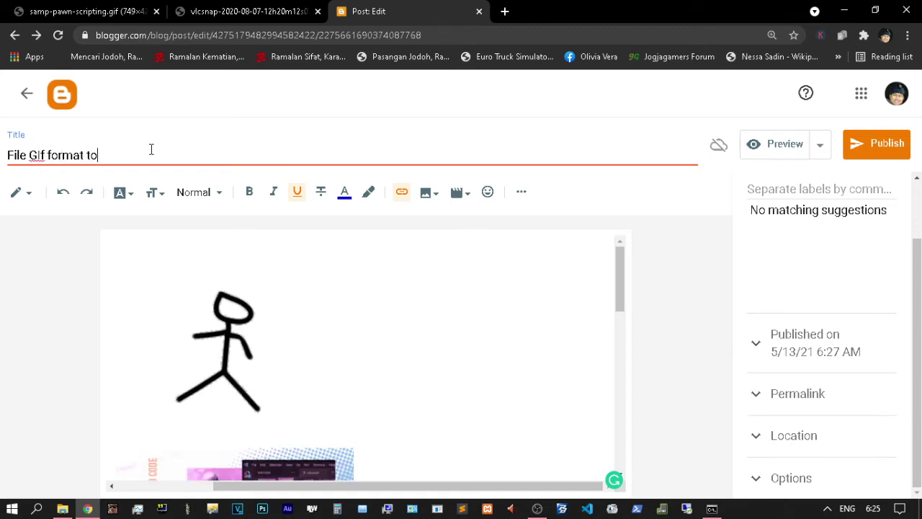
{"action": "type", "text": " make a profile picture moving"}
{"action": "left_click", "coordinate": [877, 148]}
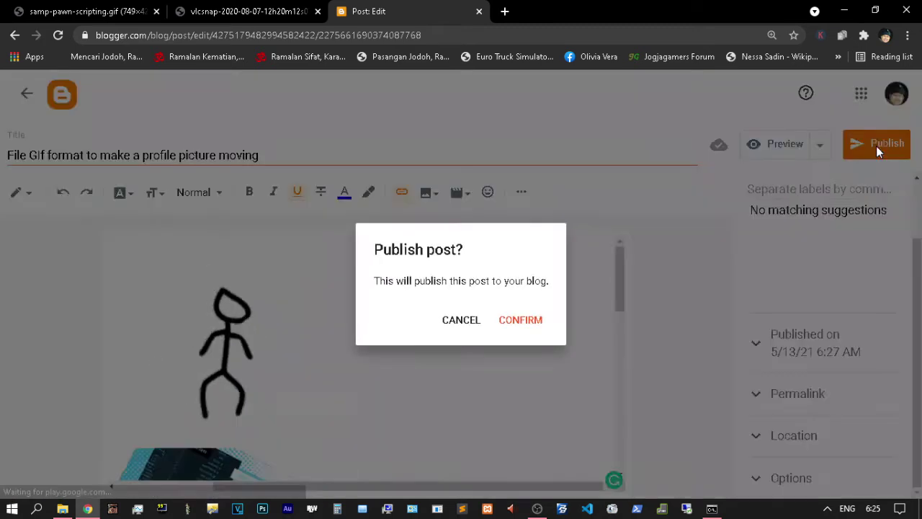
{"action": "left_click", "coordinate": [527, 326]}
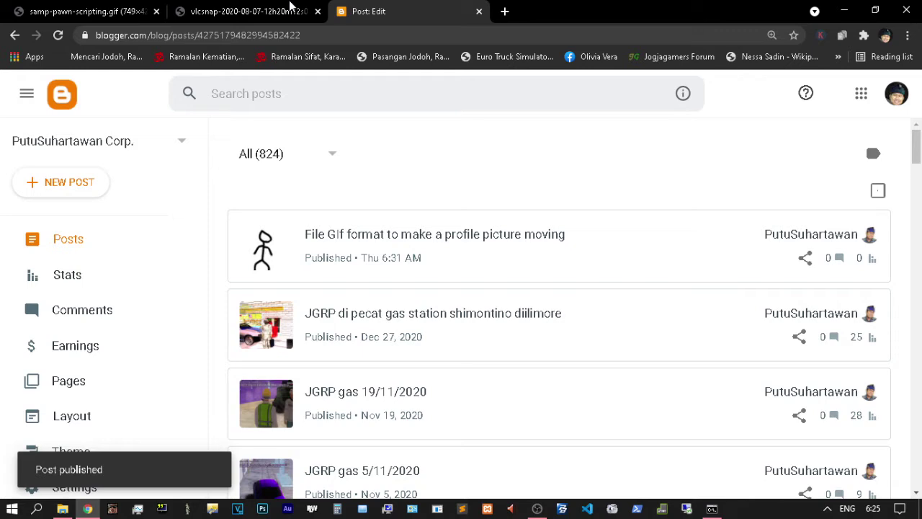
Review both GIF tabs, close them with Blogger, and go to your forum profile page
{"action": "left_click", "coordinate": [290, 6]}
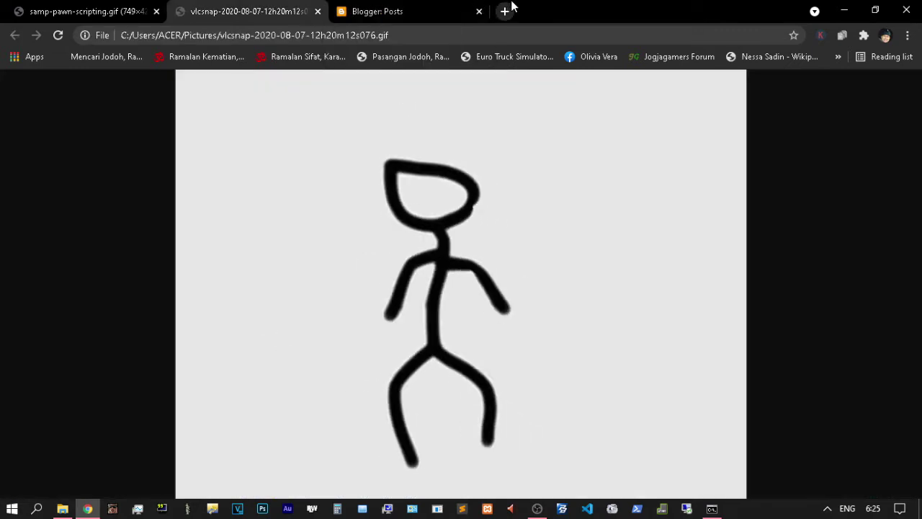
{"action": "left_click", "coordinate": [79, 10]}
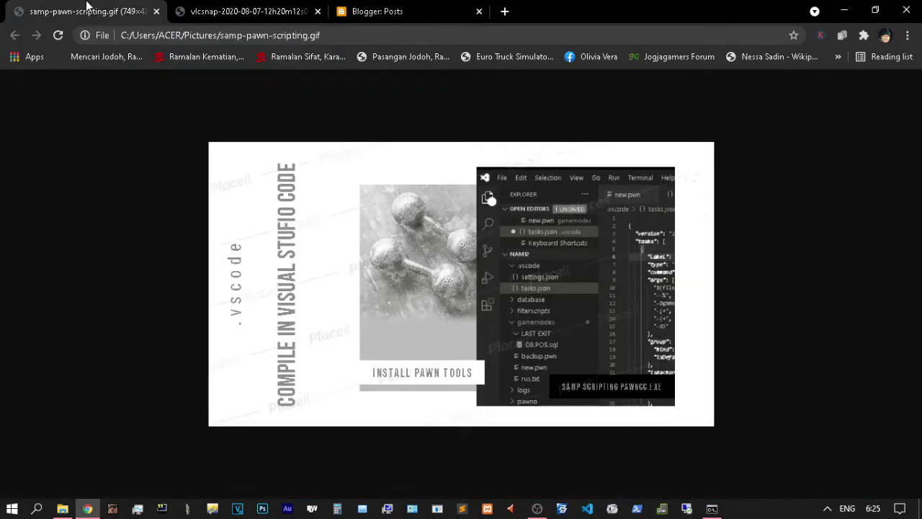
{"action": "left_click", "coordinate": [155, 12]}
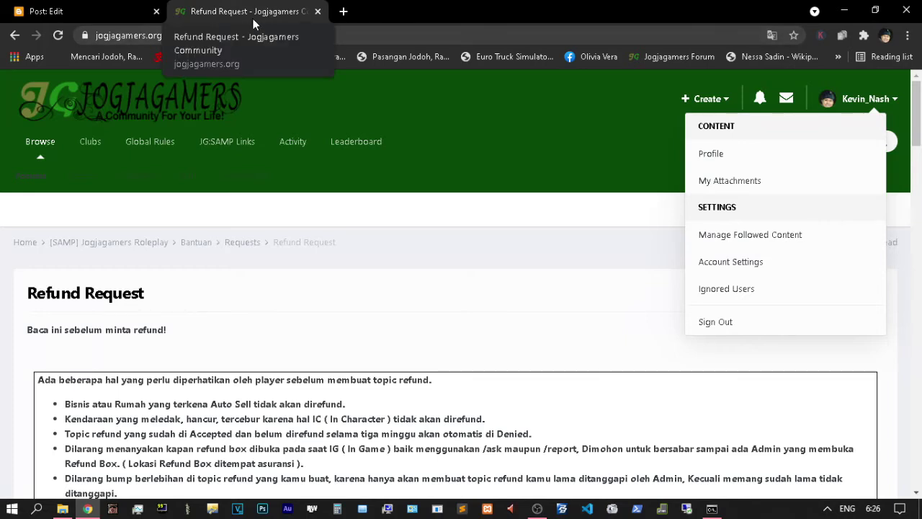
{"action": "left_click", "coordinate": [721, 149]}
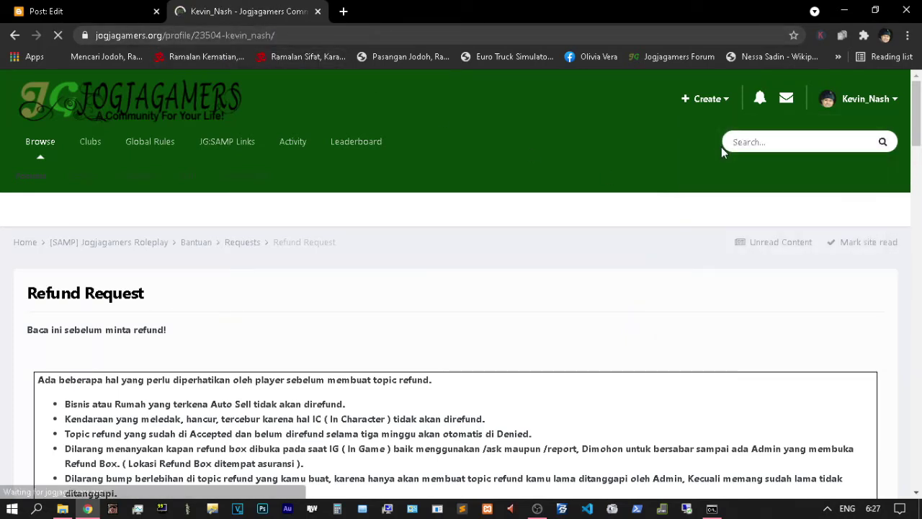
{"action": "scroll", "coordinate": [545, 236], "scroll_direction": "down", "scroll_amount": 1}
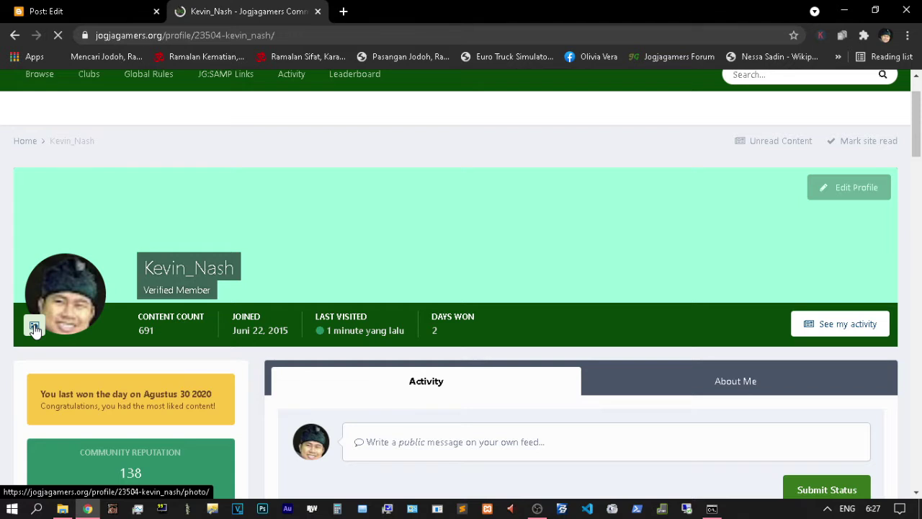
{"action": "scroll", "coordinate": [34, 314], "scroll_direction": "down", "scroll_amount": 3}
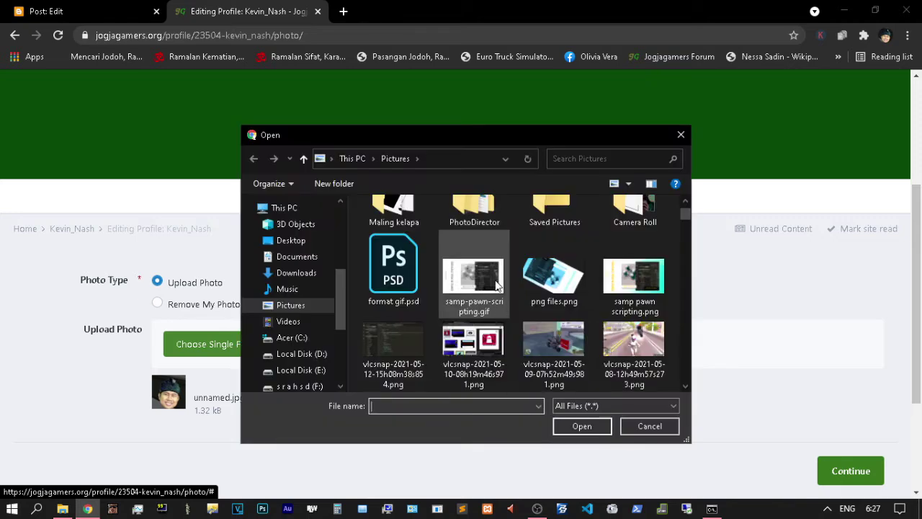
Try a GIF as profile photo, dismiss the 51.2 kB size alert, and cancel a second pick
{"action": "double_click", "coordinate": [495, 284]}
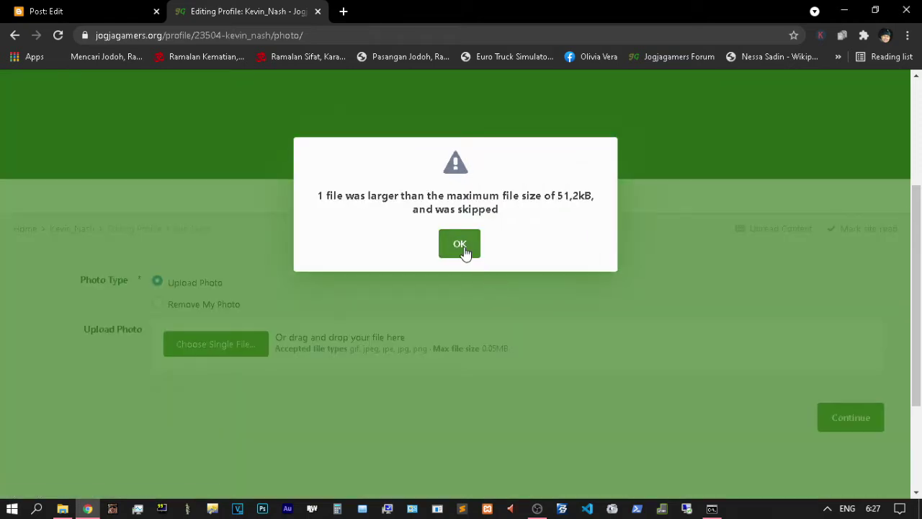
{"action": "left_click", "coordinate": [461, 248]}
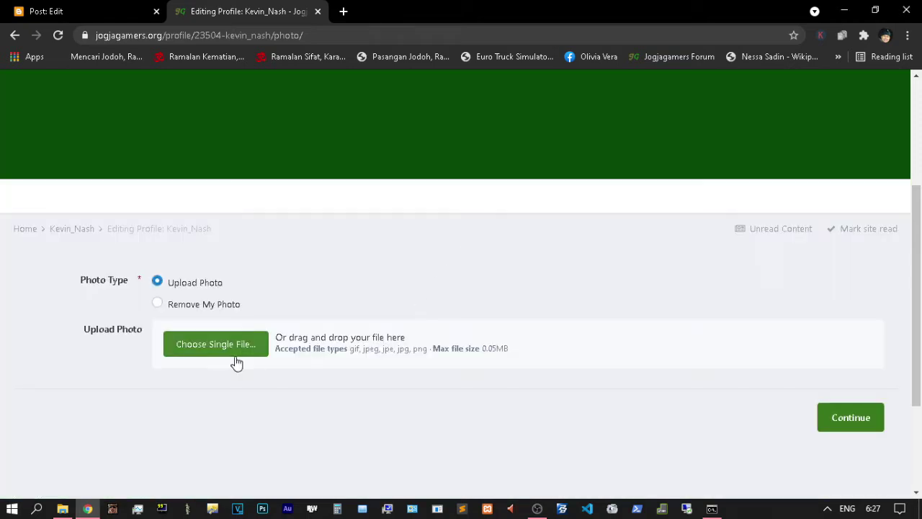
{"action": "left_click", "coordinate": [94, 8]}
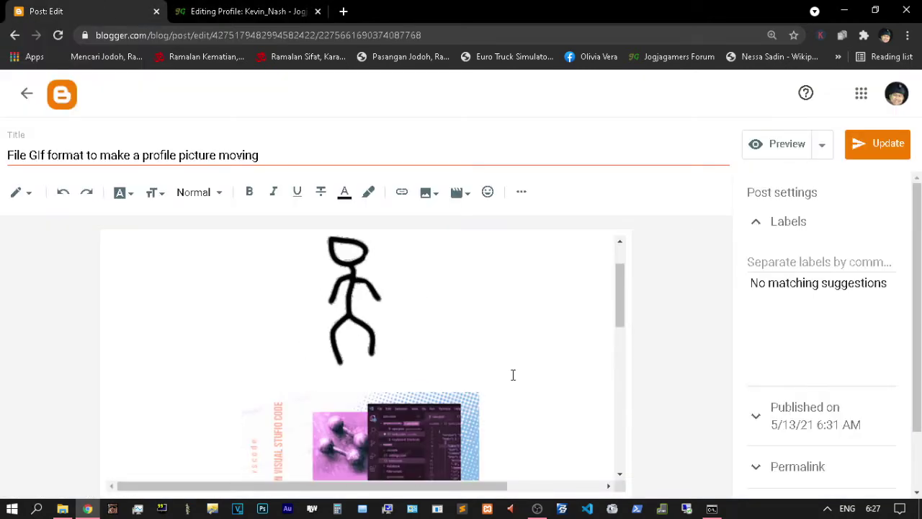
{"action": "key", "text": "ctrl+Tab"}
{"action": "left_click", "coordinate": [231, 351]}
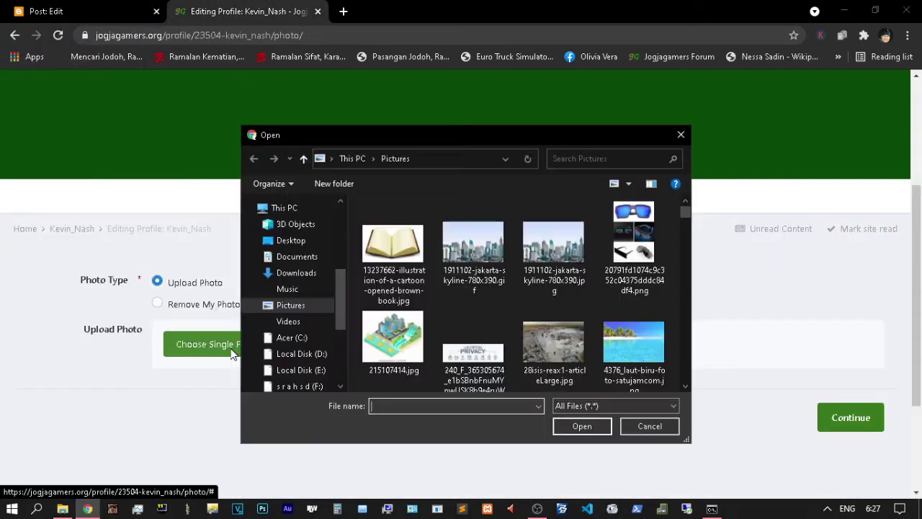
{"action": "left_click", "coordinate": [649, 425]}
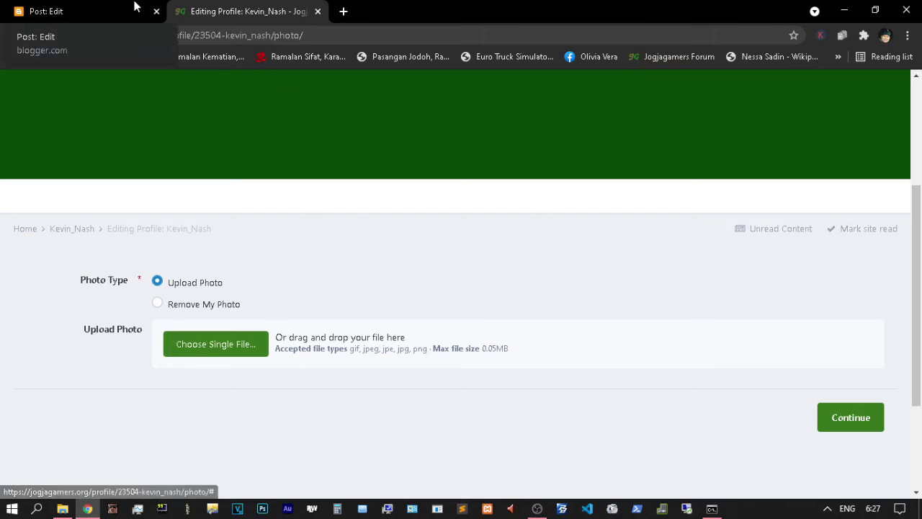
{"action": "left_click", "coordinate": [134, 8]}
Set the coding GIF in the post to Small size and update it
{"action": "left_click", "coordinate": [321, 393]}
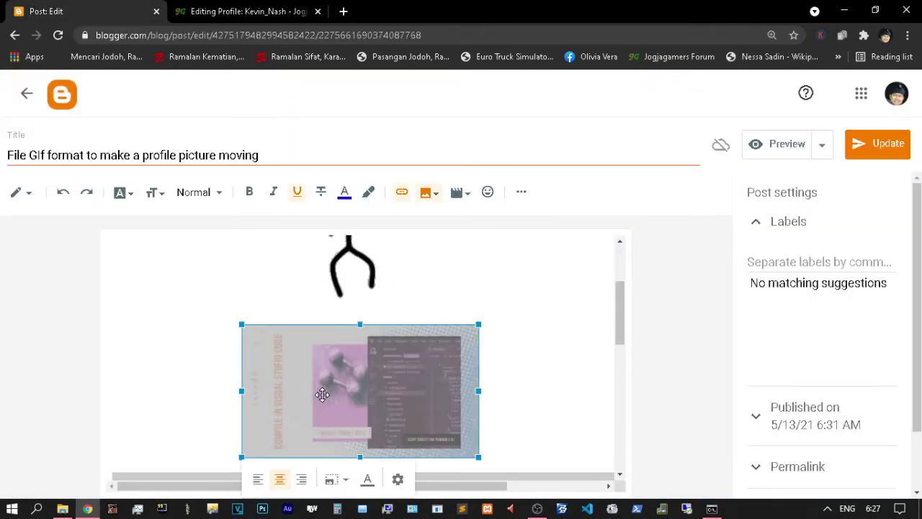
{"action": "scroll", "coordinate": [456, 429], "scroll_direction": "down", "scroll_amount": 1}
{"action": "left_click", "coordinate": [399, 479]}
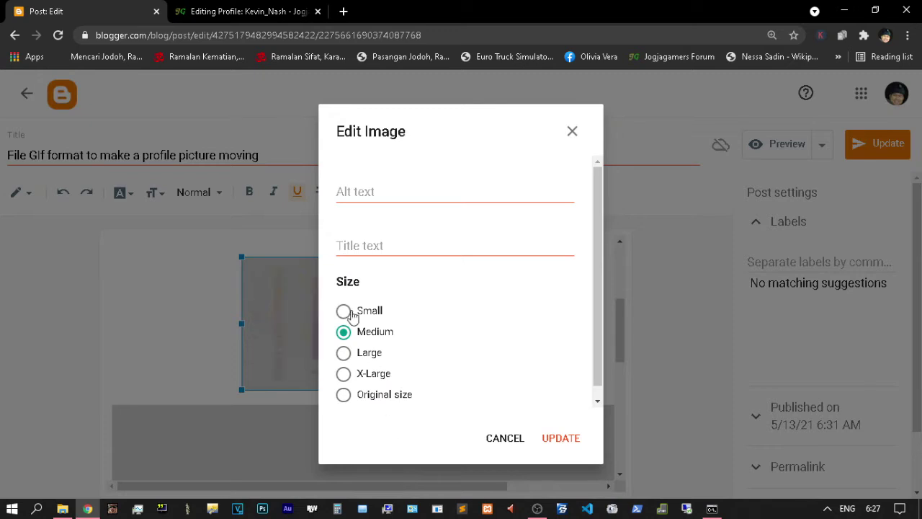
{"action": "left_click", "coordinate": [345, 312]}
{"action": "left_click", "coordinate": [561, 439]}
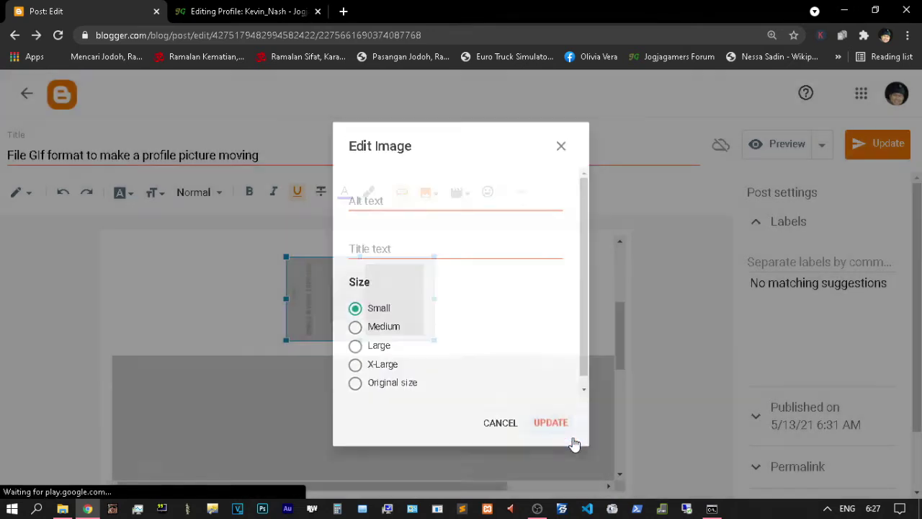
Open the Small coding GIF in its own tab and save it to Pictures
{"action": "scroll", "coordinate": [478, 320], "scroll_direction": "up", "scroll_amount": 1}
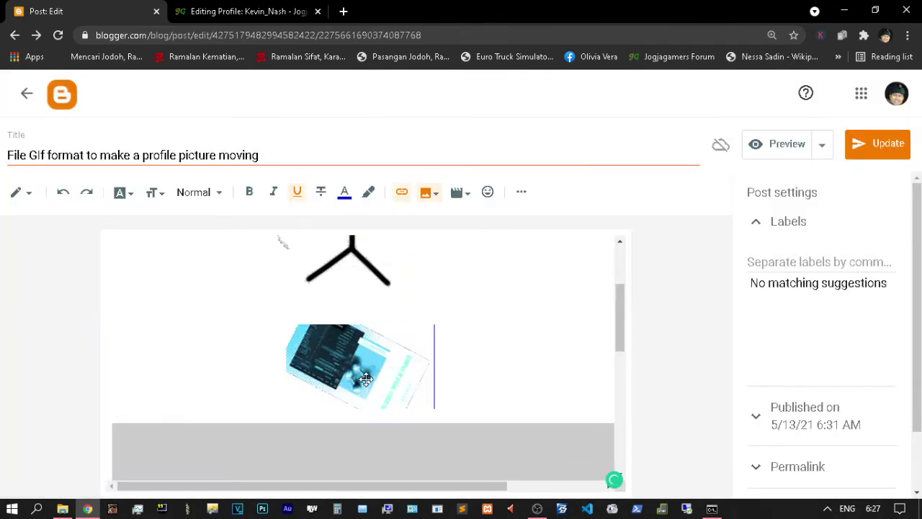
{"action": "left_click", "coordinate": [366, 379]}
{"action": "right_click", "coordinate": [366, 379]}
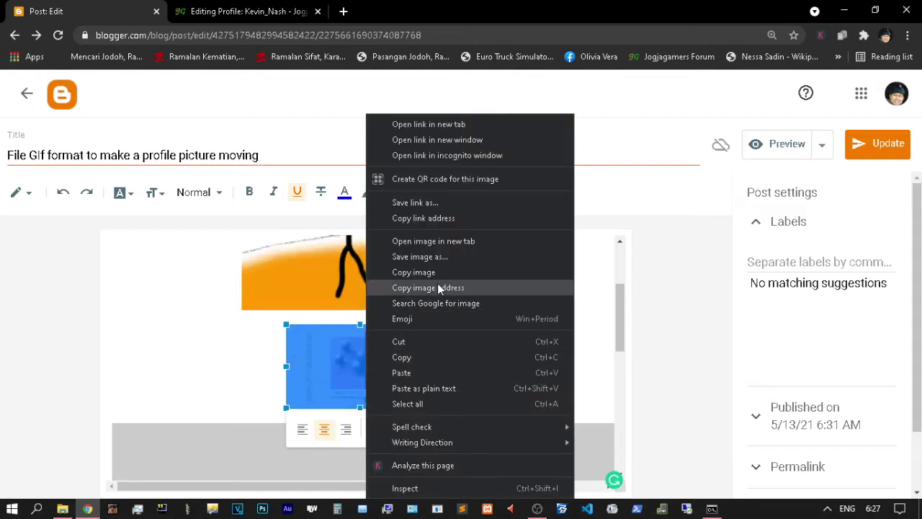
{"action": "left_click", "coordinate": [433, 241]}
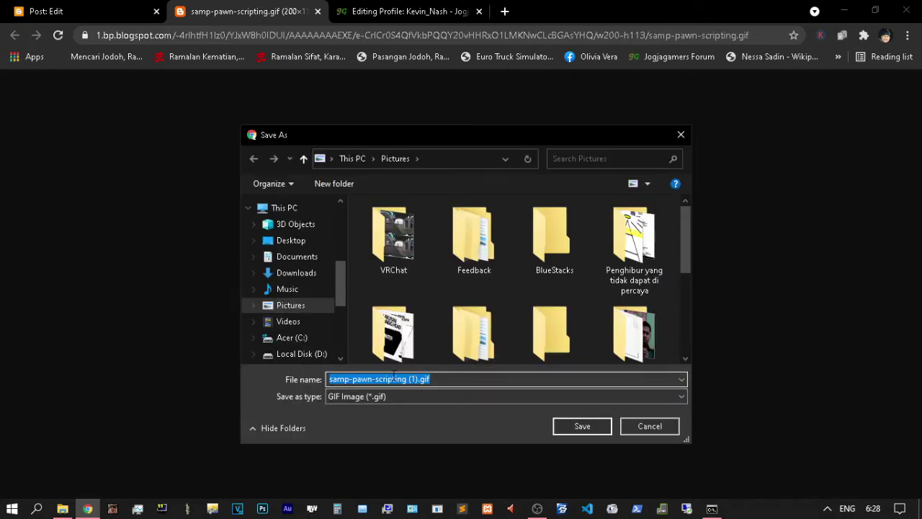
{"action": "left_click", "coordinate": [583, 426]}
Upload the 38 kB resized GIF to the forum, shift the crop right, and save the photo
{"action": "left_click", "coordinate": [367, 7]}
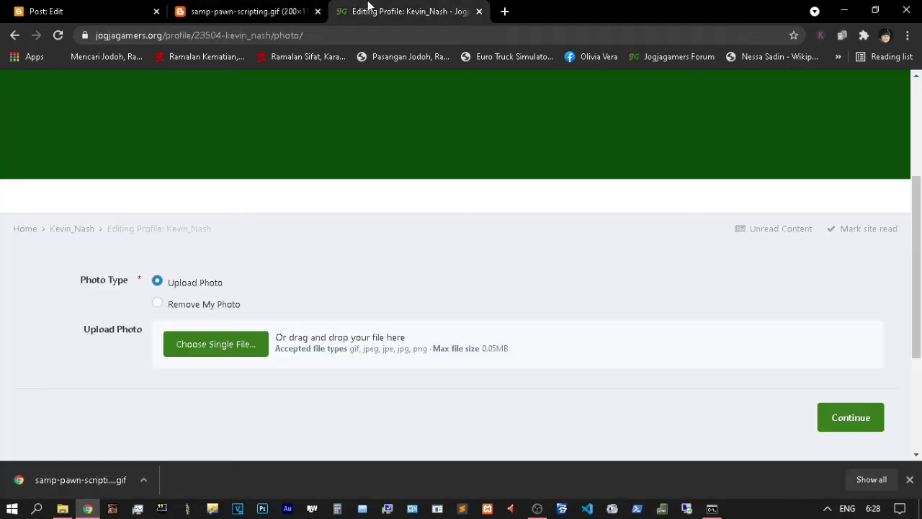
{"action": "mouse_move", "coordinate": [85, 472]}
{"action": "left_mouse_down"}
{"action": "mouse_move", "coordinate": [209, 362]}
{"action": "mouse_move", "coordinate": [208, 349]}
{"action": "left_mouse_up"}
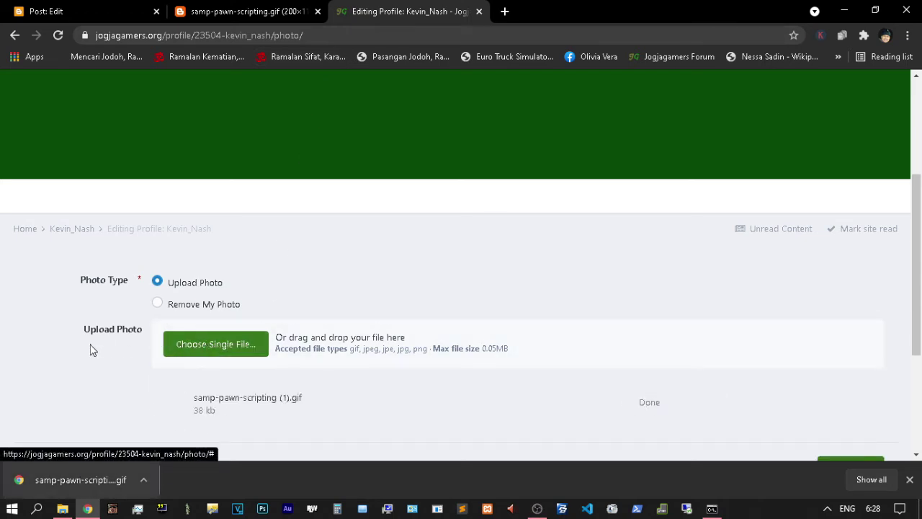
{"action": "scroll", "coordinate": [87, 351], "scroll_direction": "down", "scroll_amount": 2}
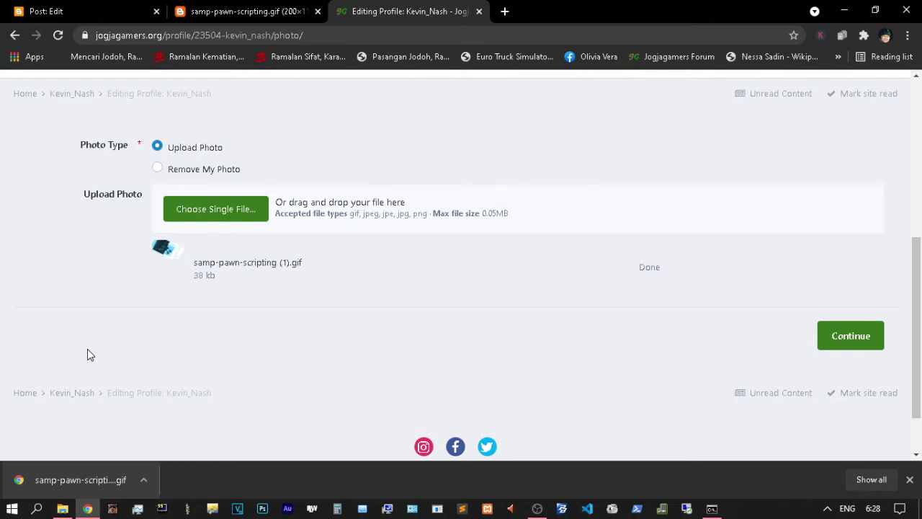
{"action": "scroll", "coordinate": [87, 350], "scroll_direction": "up", "scroll_amount": 1}
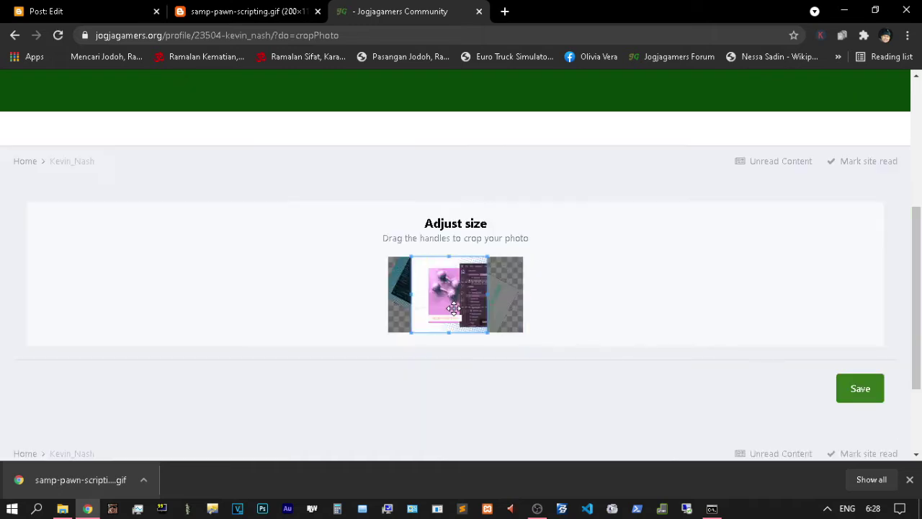
{"action": "left_click_drag", "start_coordinate": [453, 308], "coordinate": [483, 311]}
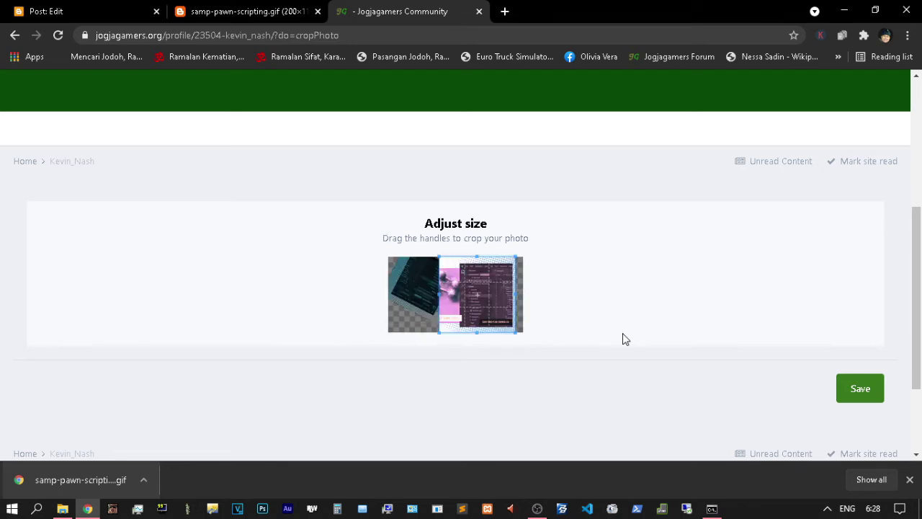
{"action": "left_click", "coordinate": [866, 400]}
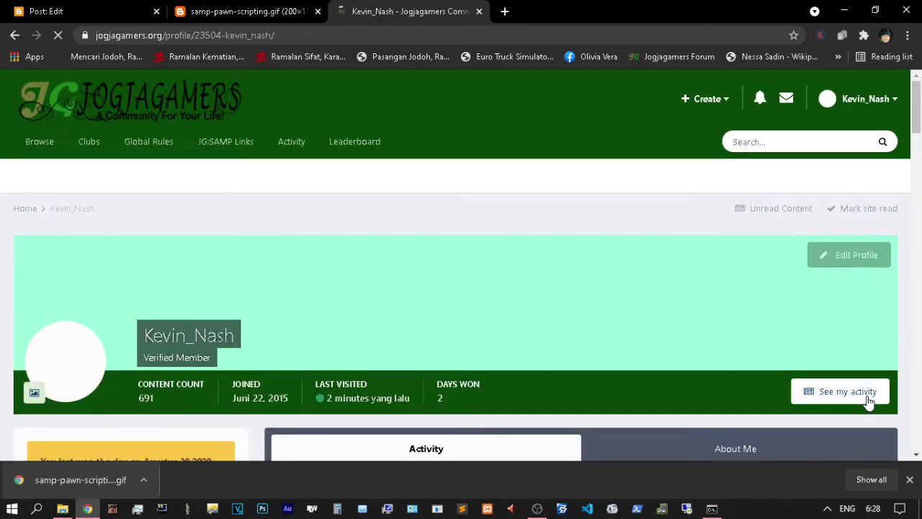
Open the forum profile photo window showing the earlier samp-pawn-scripting GIF
{"action": "scroll", "coordinate": [491, 303], "scroll_direction": "down", "scroll_amount": 5}
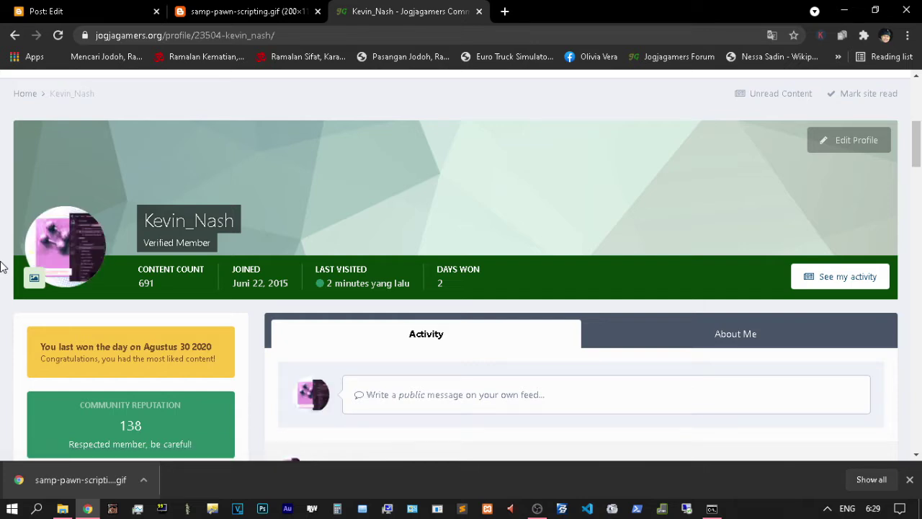
{"action": "scroll", "coordinate": [83, 189], "scroll_direction": "down", "scroll_amount": 1}
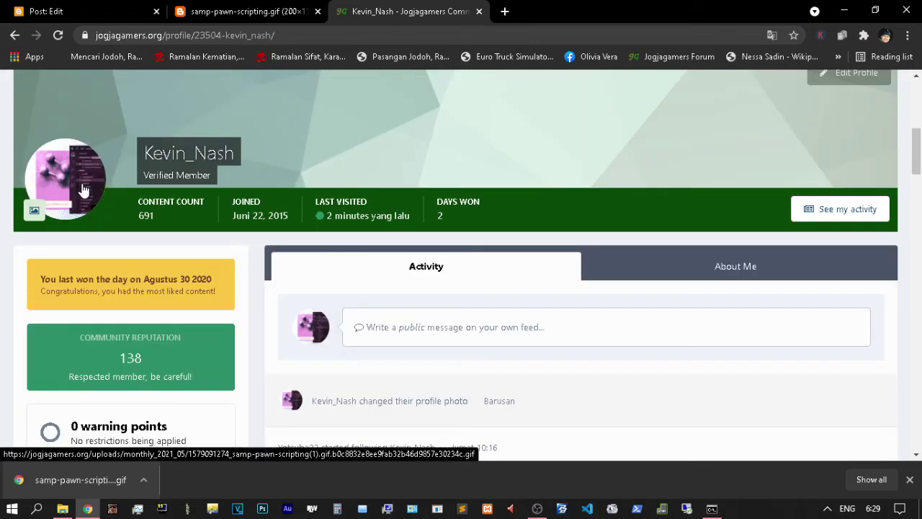
{"action": "left_click", "coordinate": [26, 214]}
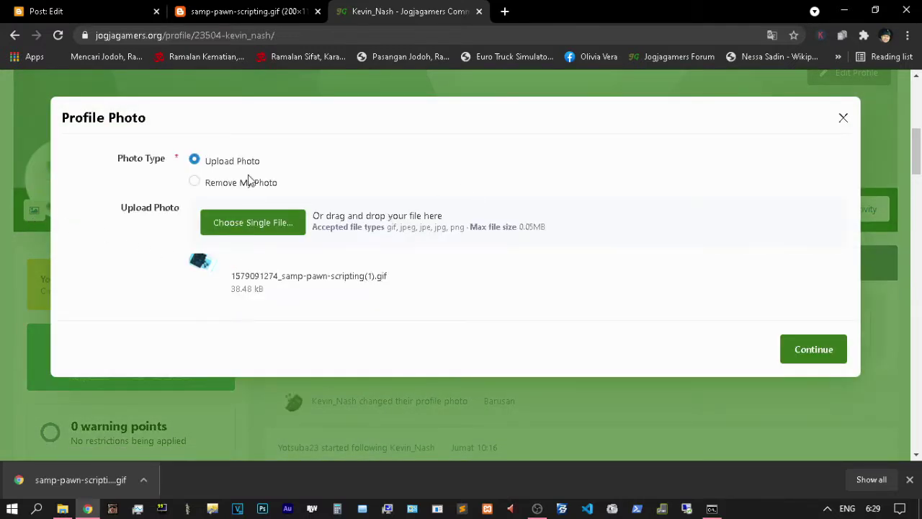
{"action": "left_click", "coordinate": [86, 8]}
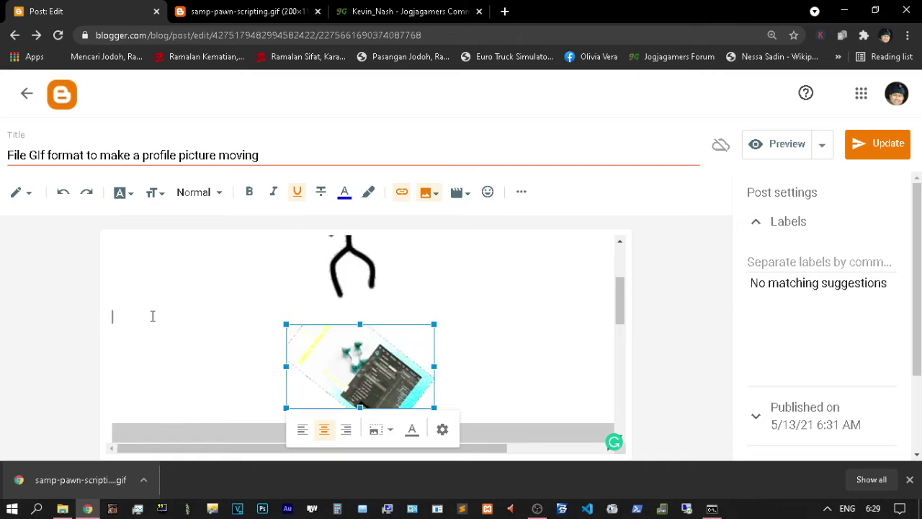
Resize the stick-figure GIF in the Blogger post to Small
{"action": "left_click", "coordinate": [152, 316]}
{"action": "scroll", "coordinate": [201, 329], "scroll_direction": "up", "scroll_amount": 1}
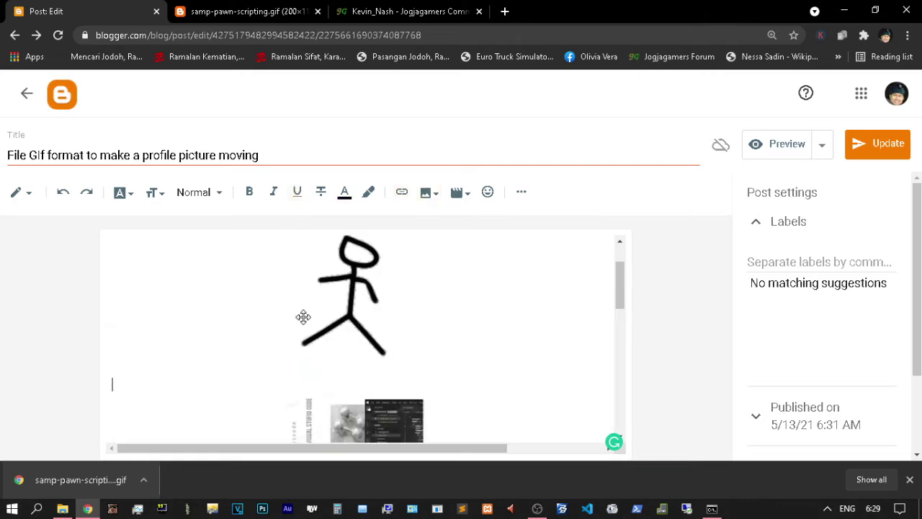
{"action": "left_click", "coordinate": [396, 309]}
{"action": "left_click", "coordinate": [399, 399]}
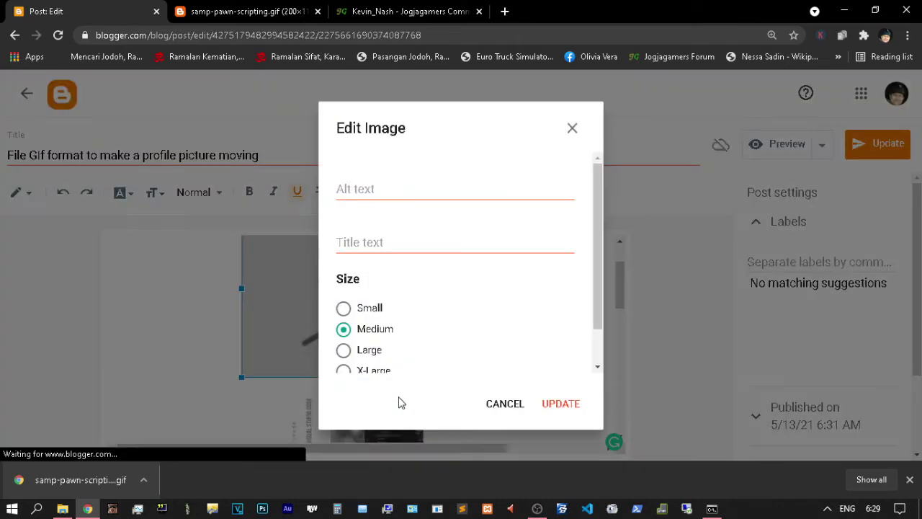
{"action": "left_click", "coordinate": [345, 308]}
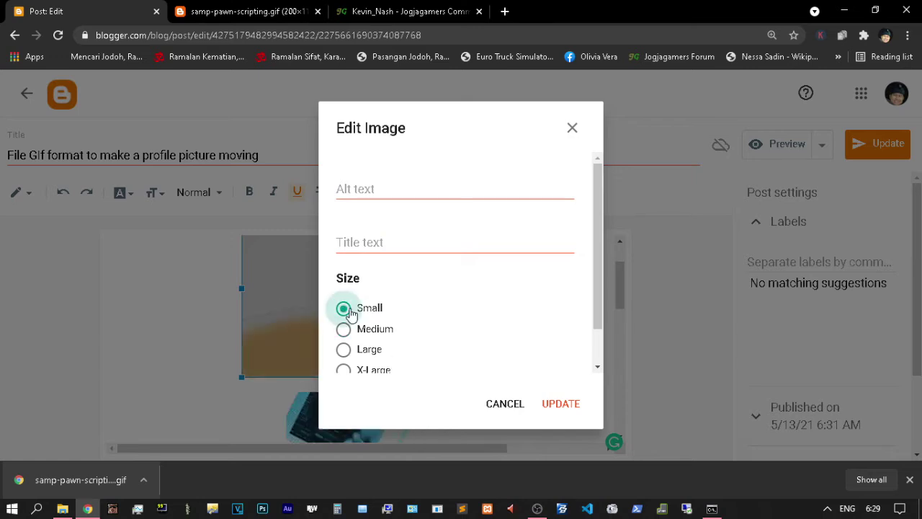
{"action": "left_click", "coordinate": [569, 403]}
{"action": "left_click", "coordinate": [529, 313]}
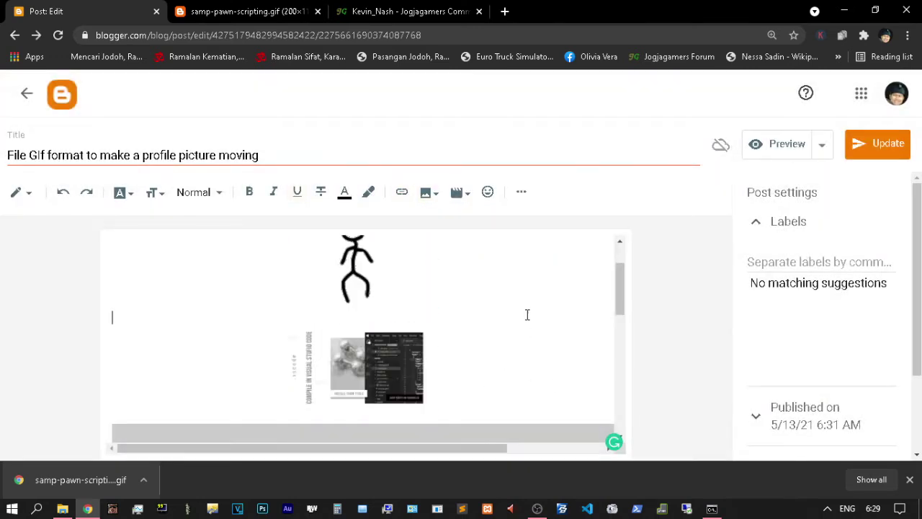
Open the resized stick-figure GIF by itself in a new tab
{"action": "left_click", "coordinate": [407, 10]}
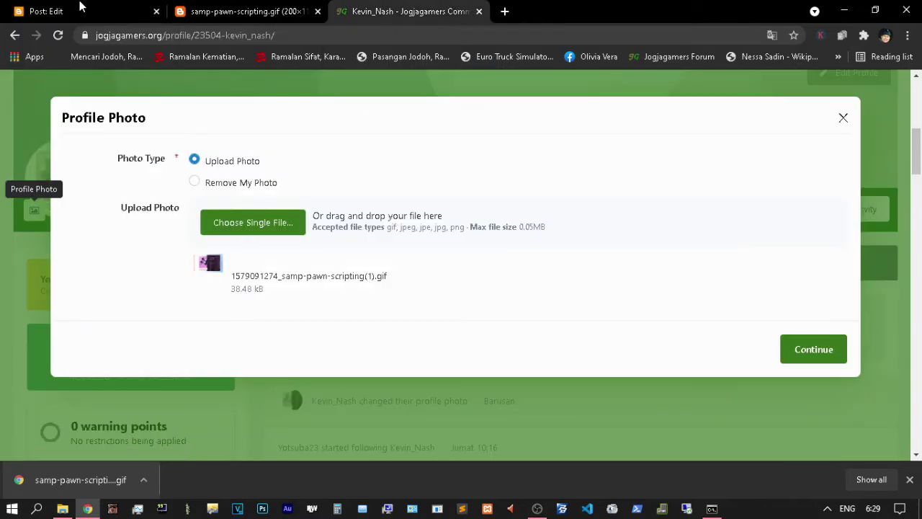
{"action": "left_click", "coordinate": [45, 11]}
{"action": "left_click", "coordinate": [368, 314]}
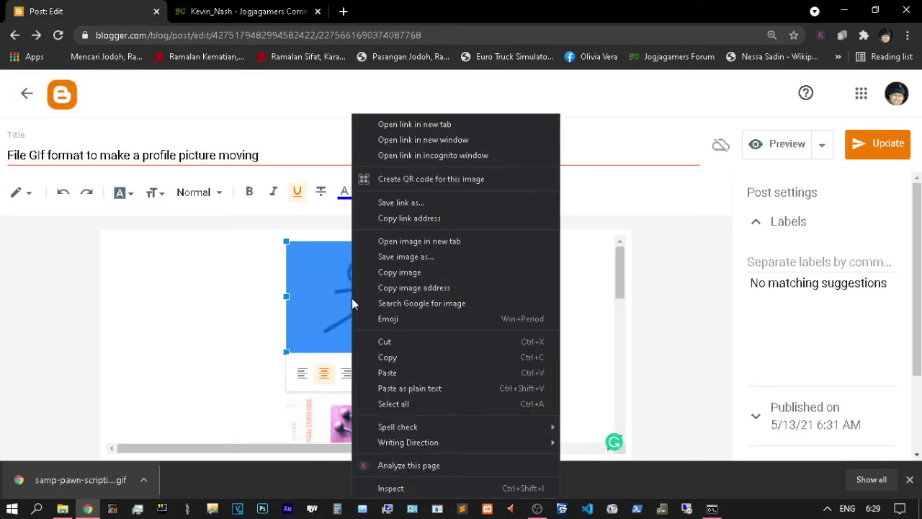
{"action": "left_click", "coordinate": [414, 241]}
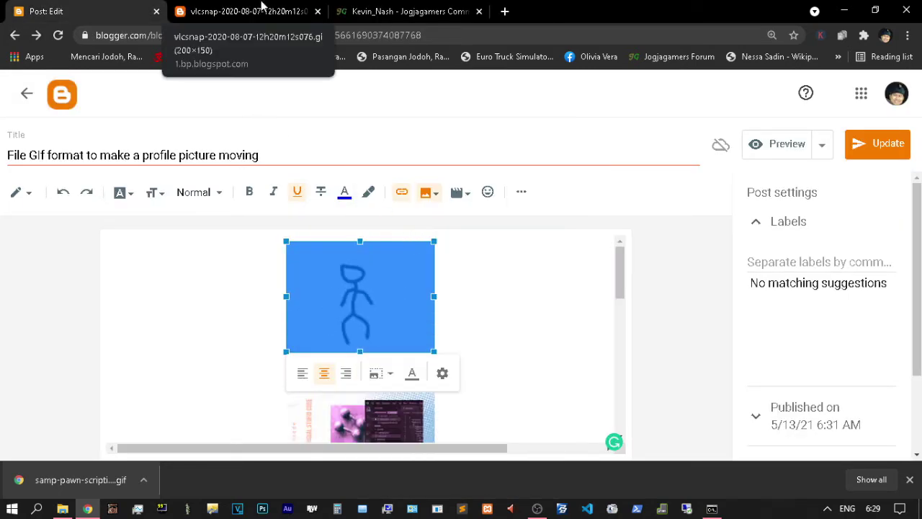
{"action": "left_click", "coordinate": [248, 10]}
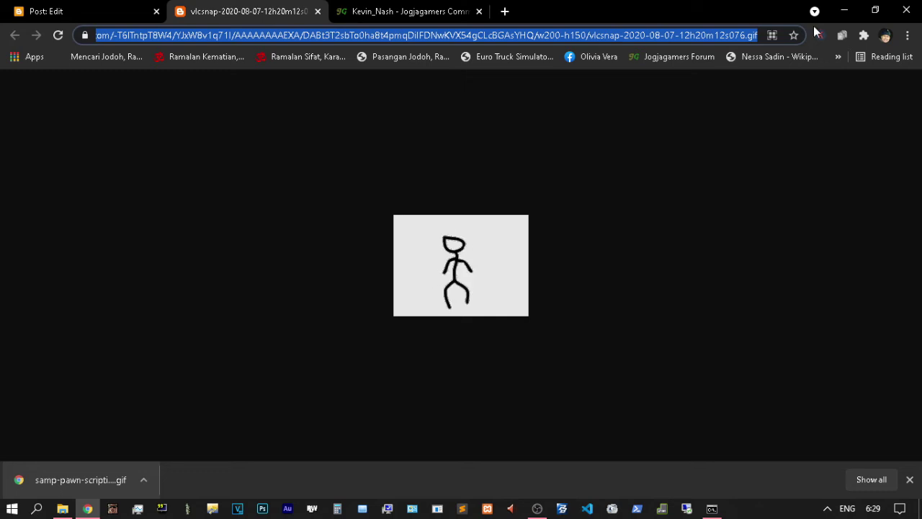
{"action": "left_click", "coordinate": [620, 300]}
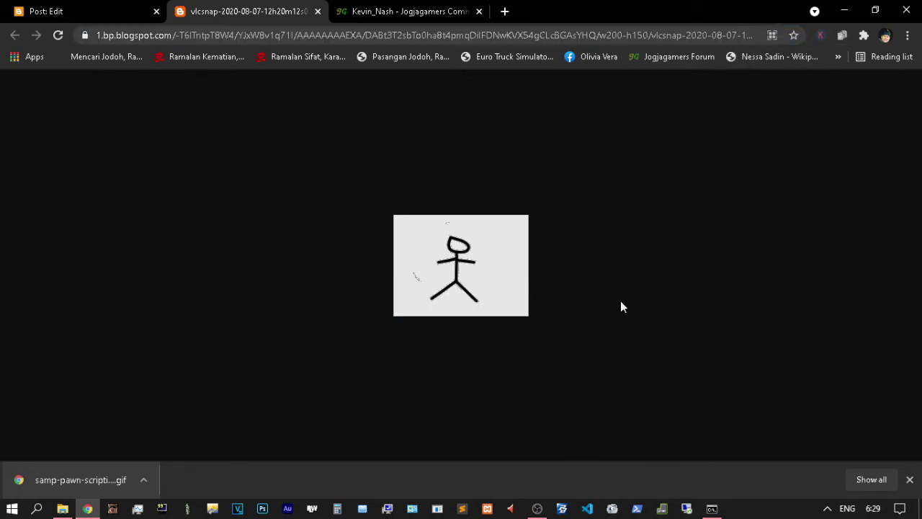
{"action": "right_click", "coordinate": [454, 260]}
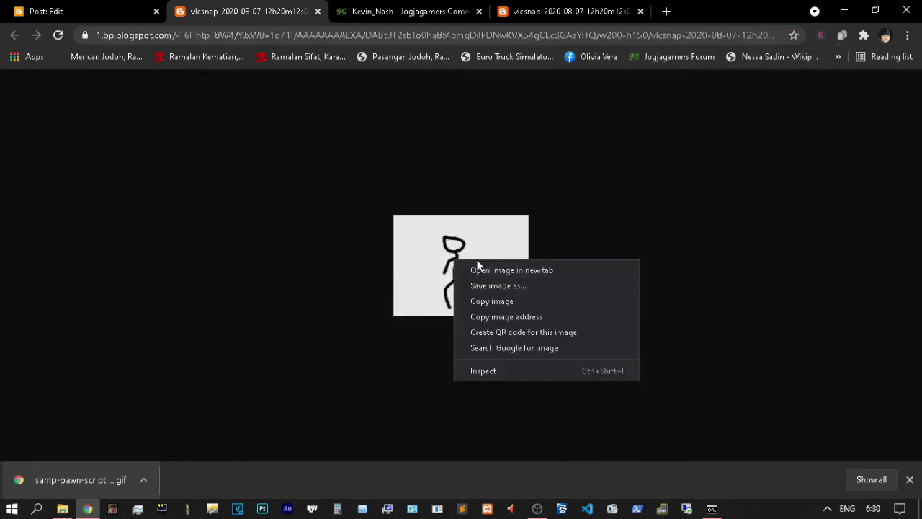
{"action": "left_click", "coordinate": [494, 285]}
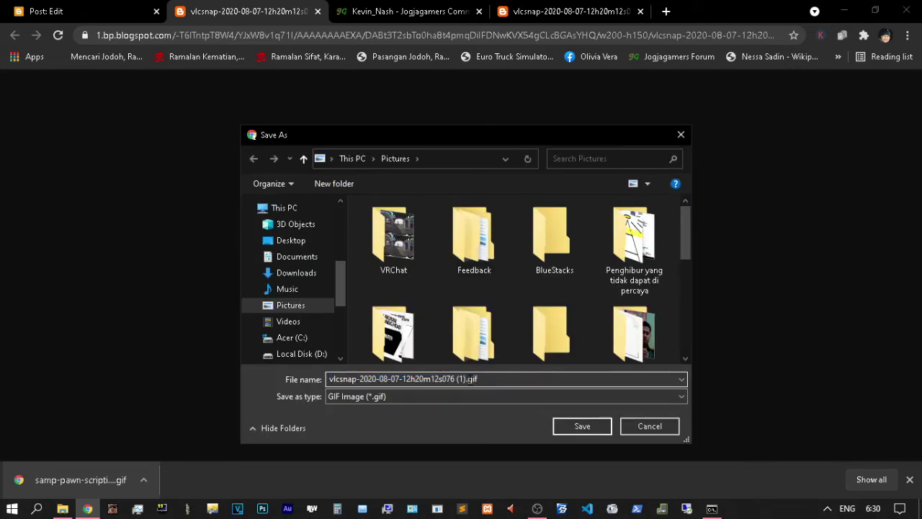
Upload the saved stick-figure GIF as the forum profile photo, cropped around the figure
{"action": "left_click", "coordinate": [572, 425]}
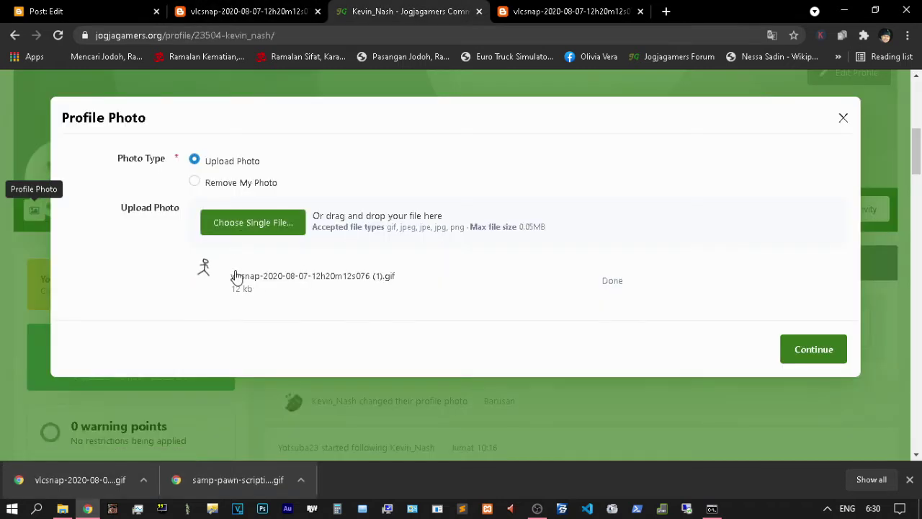
{"action": "left_click", "coordinate": [805, 351]}
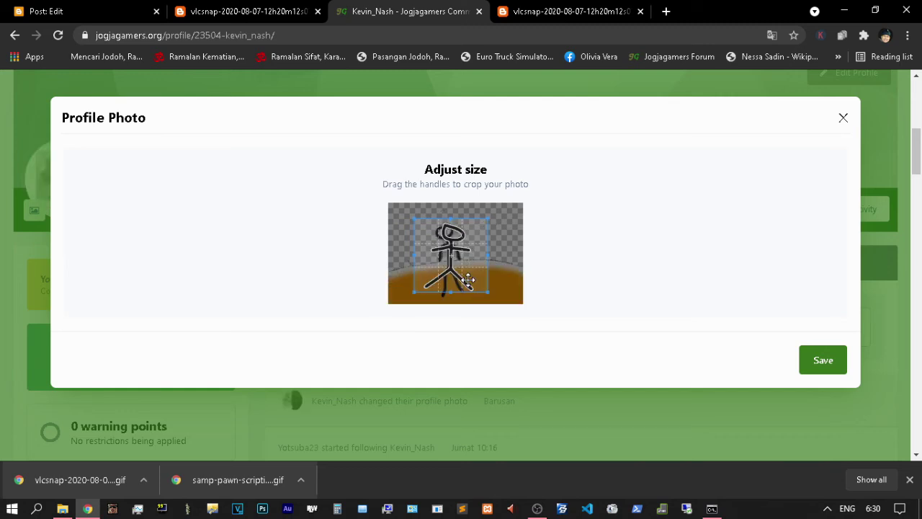
{"action": "left_click_drag", "start_coordinate": [467, 280], "coordinate": [468, 269]}
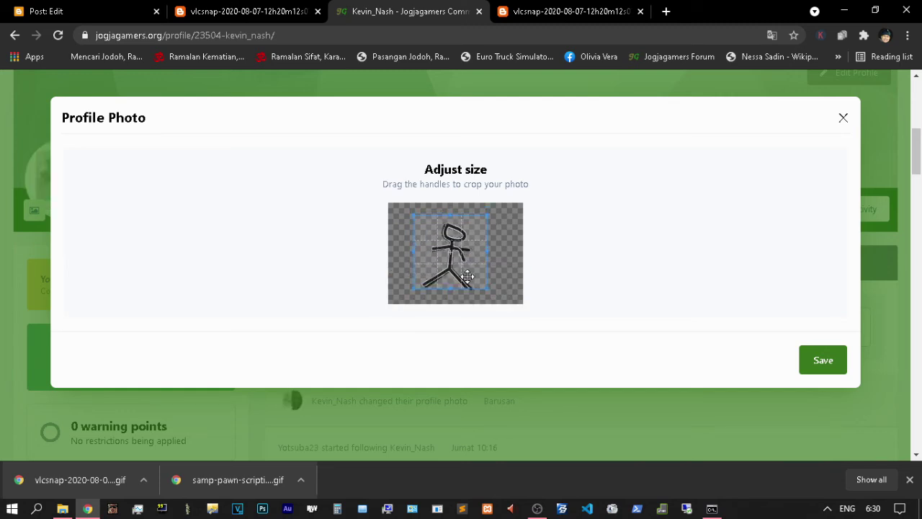
{"action": "left_click", "coordinate": [821, 360]}
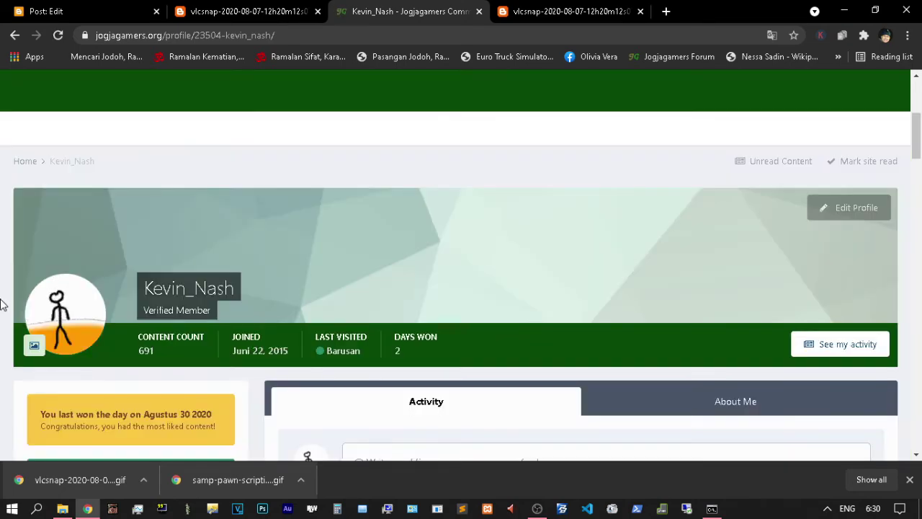
Check the new stick-figure avatar on the profile and close the extra GIF tabs
{"action": "scroll", "coordinate": [4, 304], "scroll_direction": "down", "scroll_amount": 1}
{"action": "scroll", "coordinate": [4, 324], "scroll_direction": "down", "scroll_amount": 1}
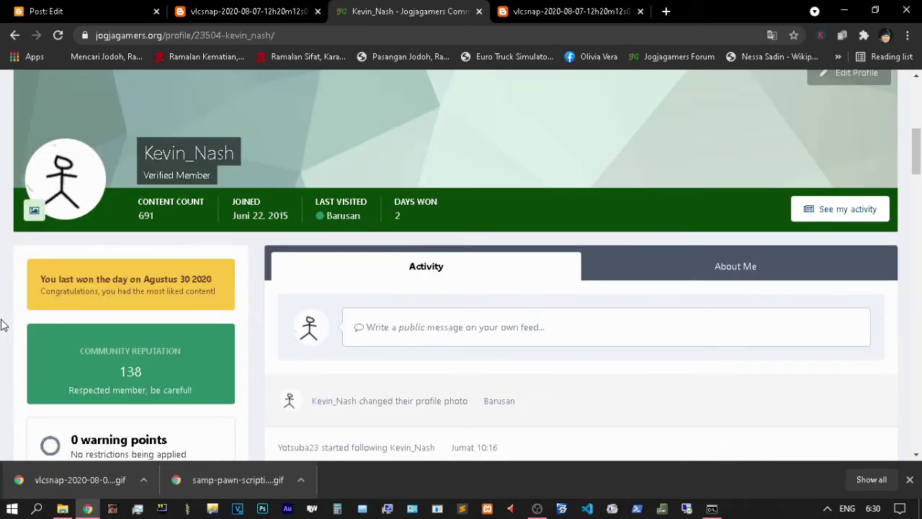
{"action": "scroll", "coordinate": [319, 294], "scroll_direction": "down", "scroll_amount": 2}
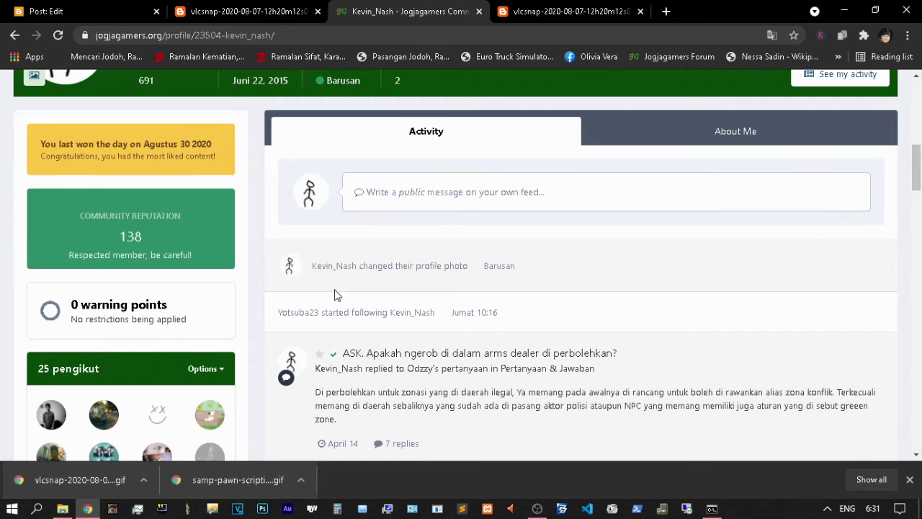
{"action": "scroll", "coordinate": [334, 295], "scroll_direction": "up", "scroll_amount": 2}
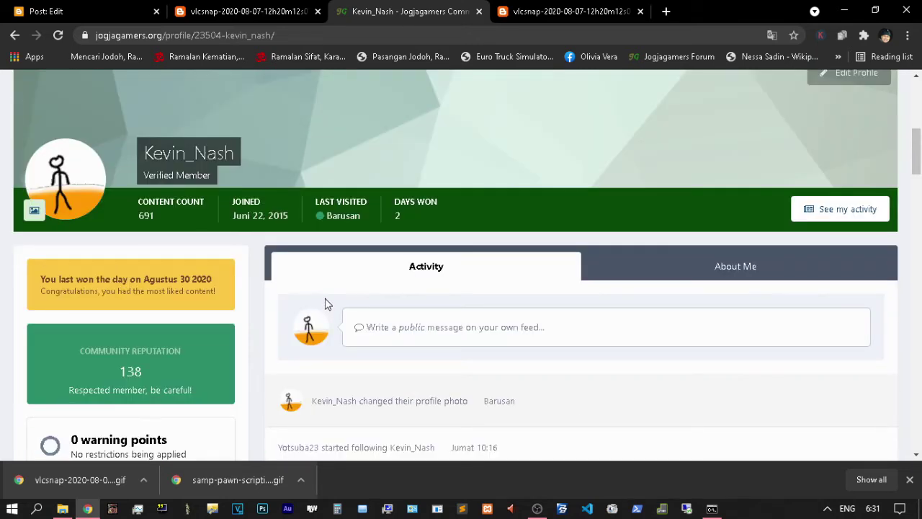
{"action": "scroll", "coordinate": [324, 303], "scroll_direction": "down", "scroll_amount": 3}
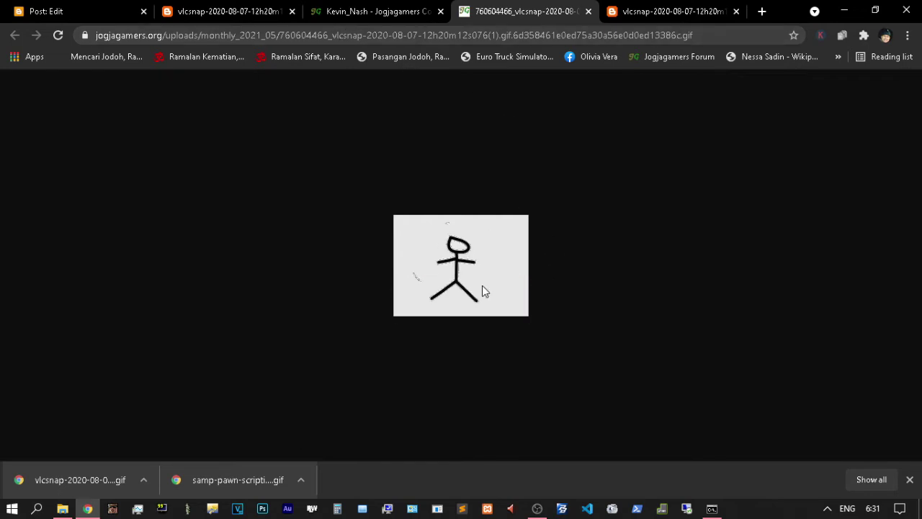
{"action": "key", "text": "ctrl+w"}
{"action": "key", "text": "ctrl+w"}
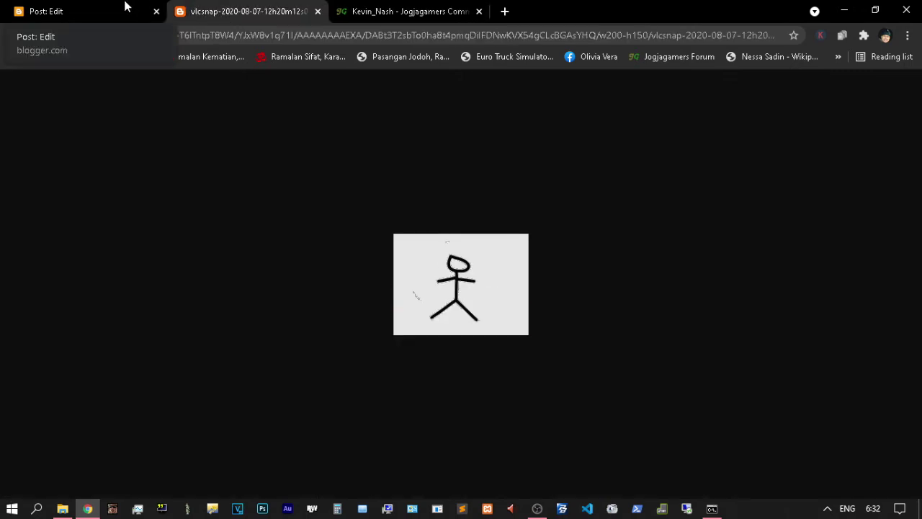
{"action": "left_click", "coordinate": [86, 11]}
Keep the lower GIF in the post at its original size
{"action": "left_click", "coordinate": [421, 393]}
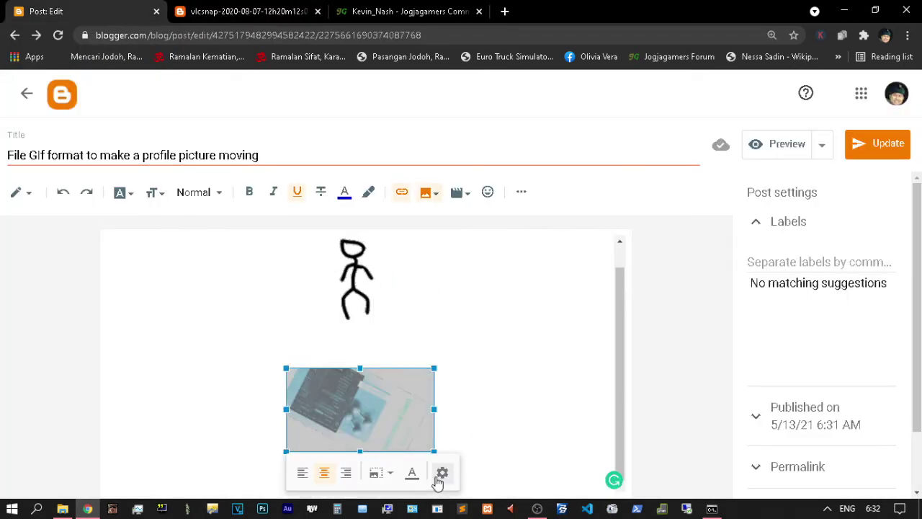
{"action": "left_click", "coordinate": [439, 475]}
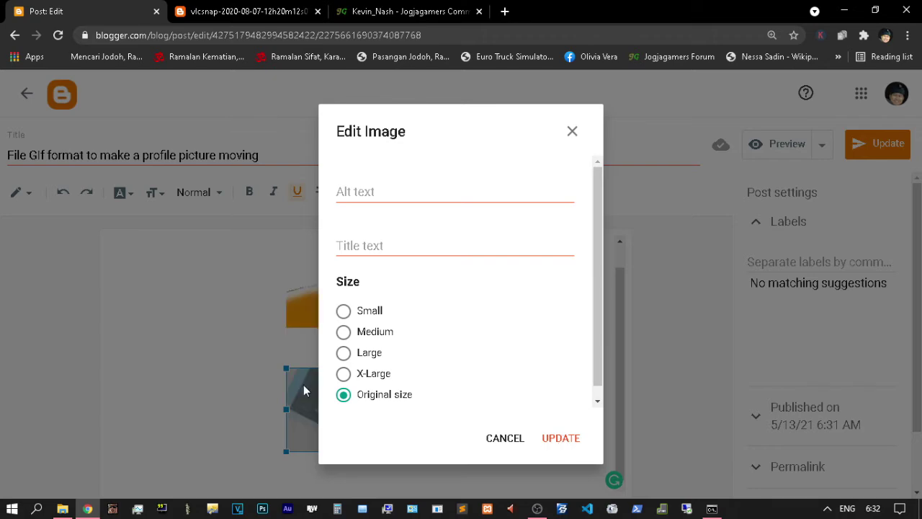
{"action": "left_click", "coordinate": [568, 439]}
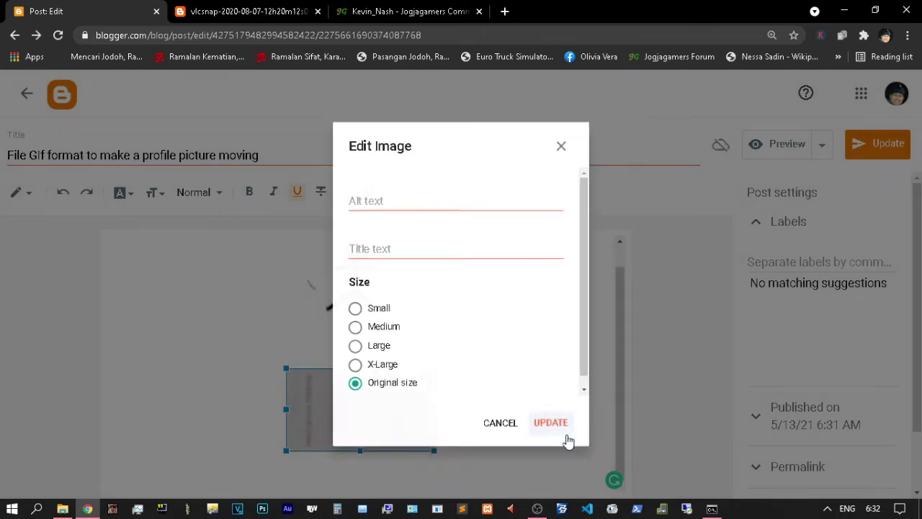
{"action": "left_click", "coordinate": [489, 308]}
Save the post's changes with Update
{"action": "scroll", "coordinate": [489, 308], "scroll_direction": "down", "scroll_amount": 2}
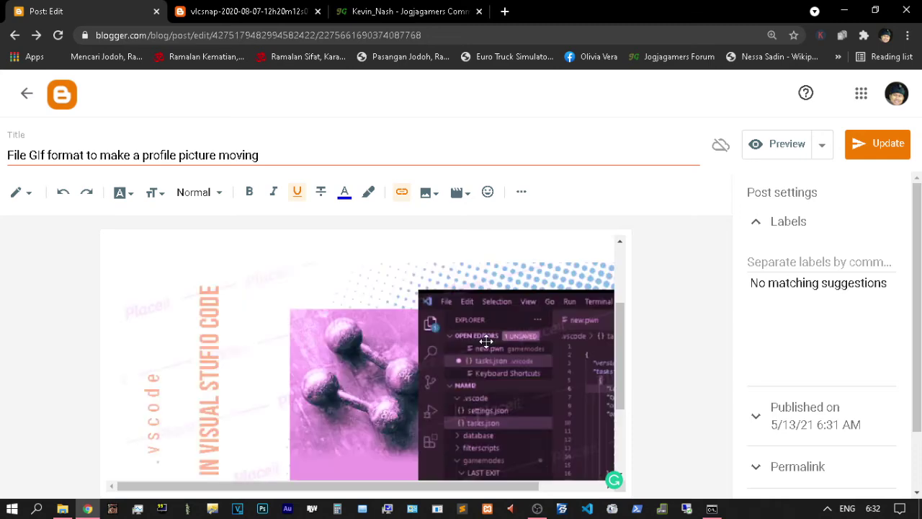
{"action": "scroll", "coordinate": [487, 343], "scroll_direction": "up", "scroll_amount": 2}
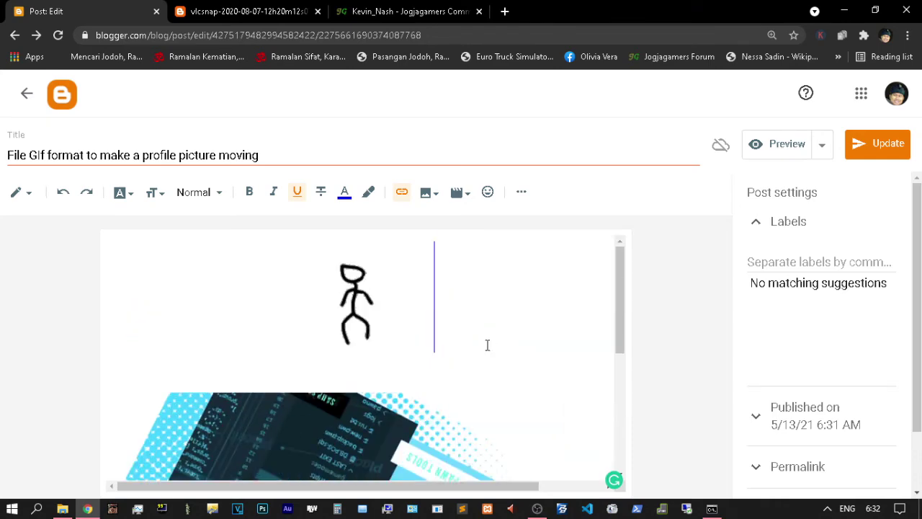
{"action": "left_click", "coordinate": [875, 158]}
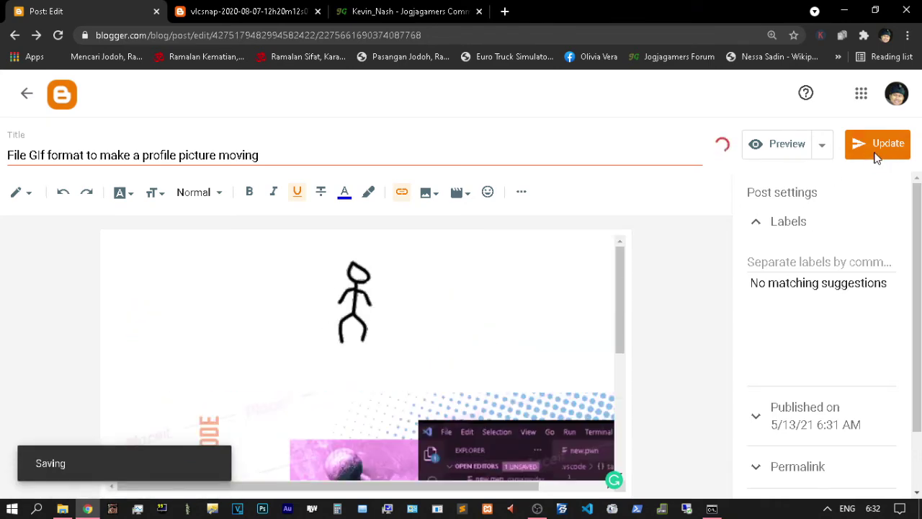
{"action": "left_click", "coordinate": [821, 147]}
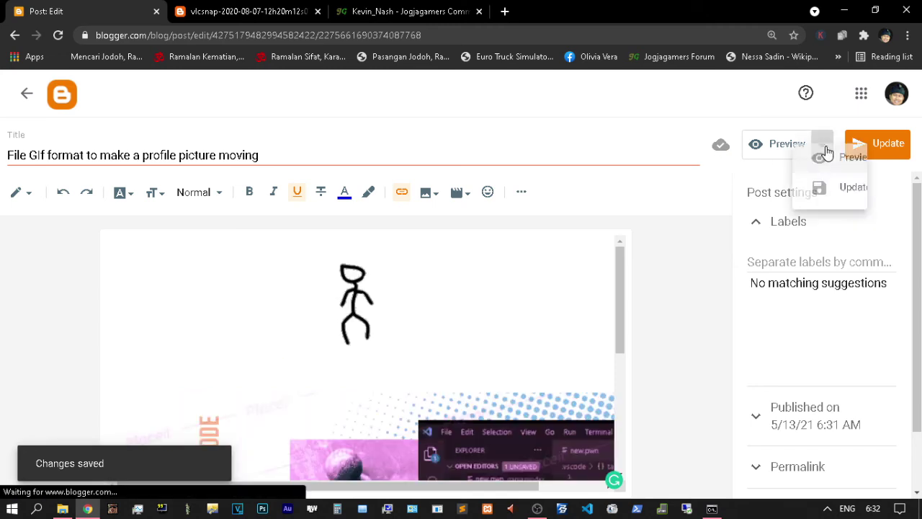
Open a preview of the post and scroll through it
{"action": "left_click", "coordinate": [823, 187]}
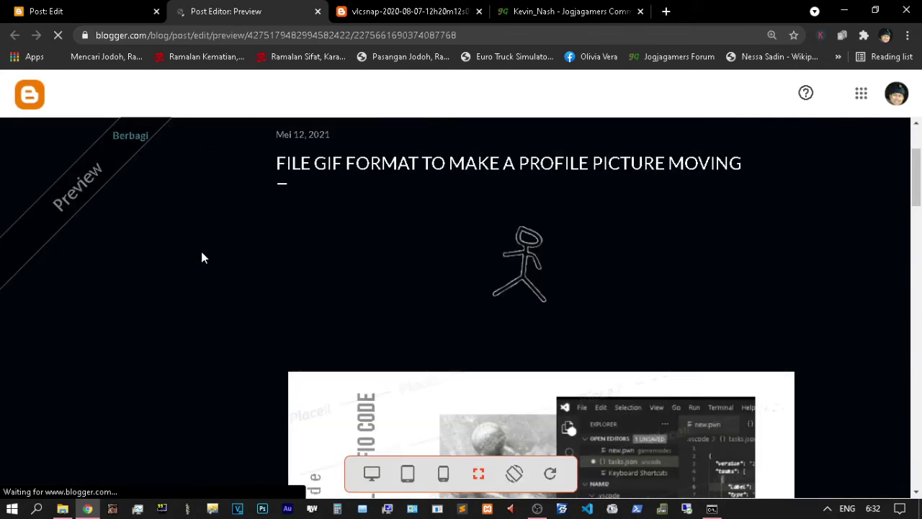
{"action": "scroll", "coordinate": [203, 264], "scroll_direction": "down", "scroll_amount": 3}
{"action": "scroll", "coordinate": [204, 264], "scroll_direction": "up", "scroll_amount": 2}
{"action": "scroll", "coordinate": [203, 265], "scroll_direction": "up", "scroll_amount": 2}
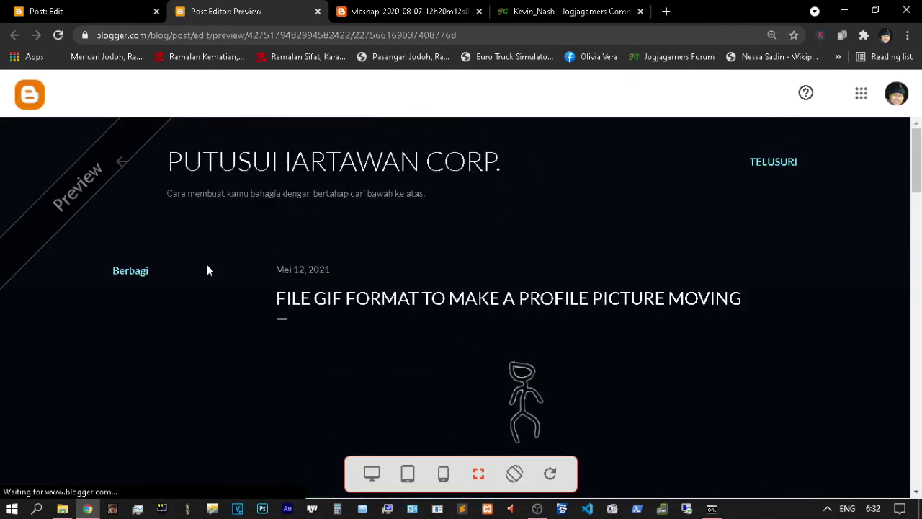
{"action": "scroll", "coordinate": [259, 227], "scroll_direction": "down", "scroll_amount": 1}
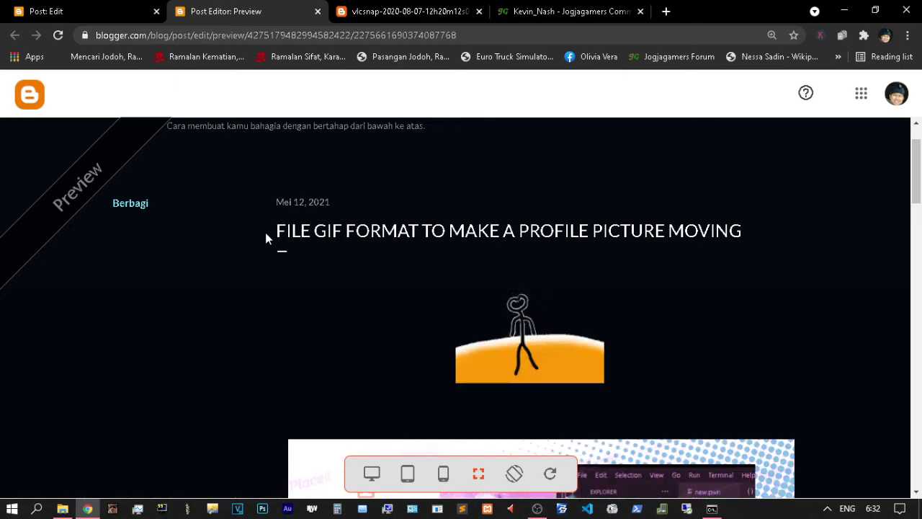
{"action": "scroll", "coordinate": [265, 233], "scroll_direction": "down", "scroll_amount": 3}
{"action": "scroll", "coordinate": [227, 294], "scroll_direction": "up", "scroll_amount": 2}
{"action": "scroll", "coordinate": [226, 294], "scroll_direction": "up", "scroll_amount": 1}
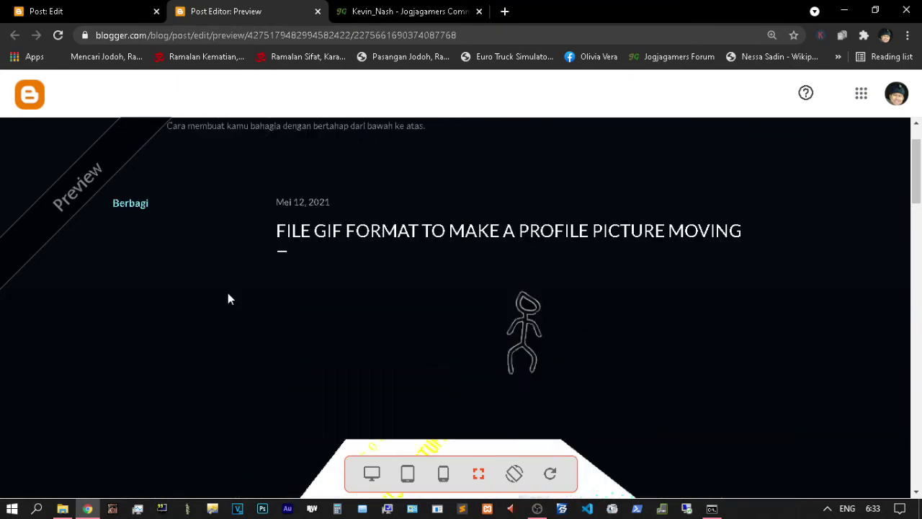
{"action": "scroll", "coordinate": [228, 292], "scroll_direction": "down", "scroll_amount": 3}
{"action": "scroll", "coordinate": [231, 296], "scroll_direction": "up", "scroll_amount": 2}
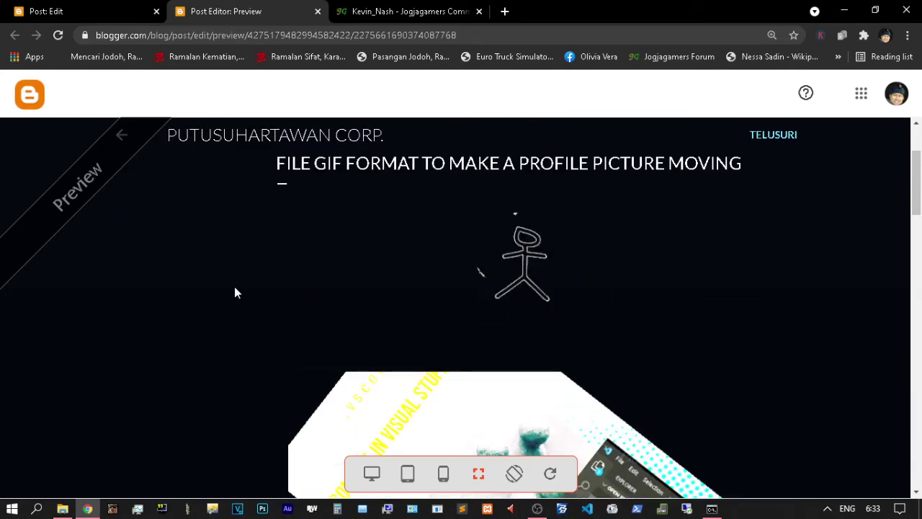
{"action": "scroll", "coordinate": [234, 286], "scroll_direction": "down", "scroll_amount": 2}
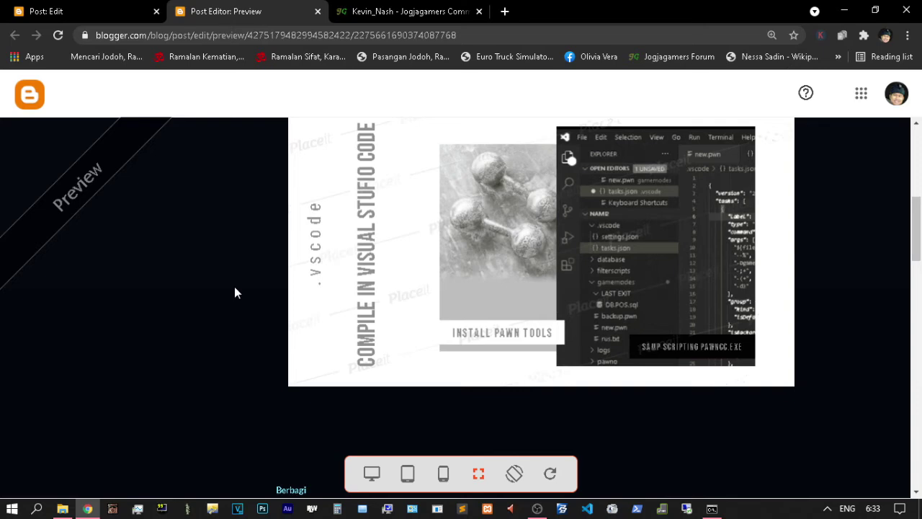
Check the preview at phone, tablet and desktop sizes, then rotate it
{"action": "left_click", "coordinate": [444, 477]}
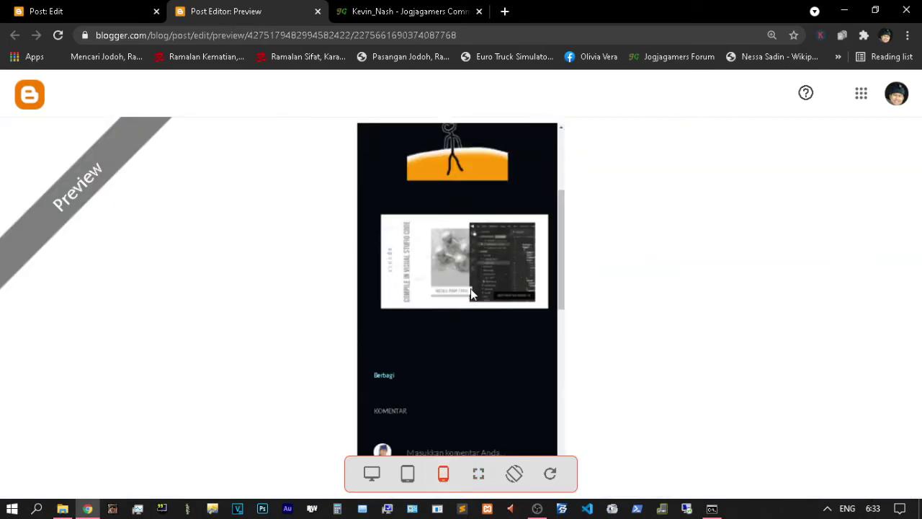
{"action": "scroll", "coordinate": [468, 298], "scroll_direction": "down", "scroll_amount": 3}
{"action": "scroll", "coordinate": [470, 300], "scroll_direction": "up", "scroll_amount": 4}
{"action": "scroll", "coordinate": [469, 298], "scroll_direction": "up", "scroll_amount": 3}
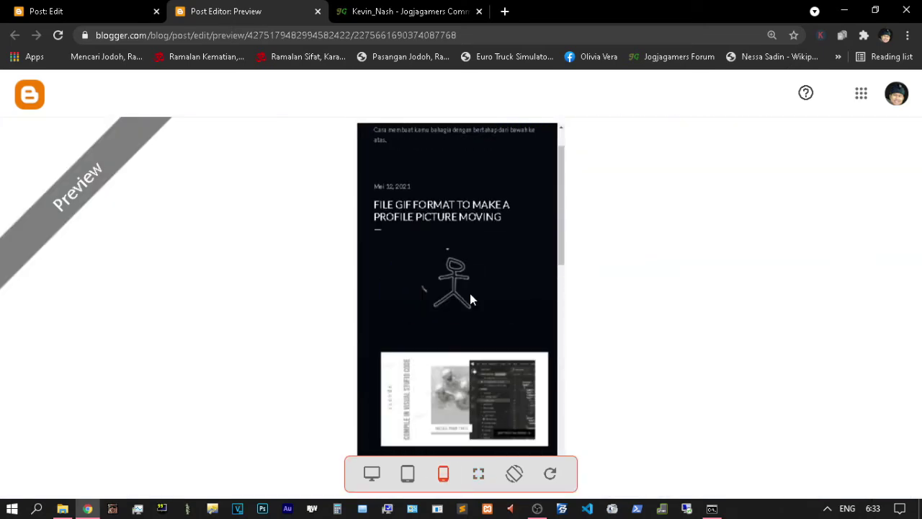
{"action": "left_click", "coordinate": [407, 474]}
{"action": "left_click", "coordinate": [371, 473]}
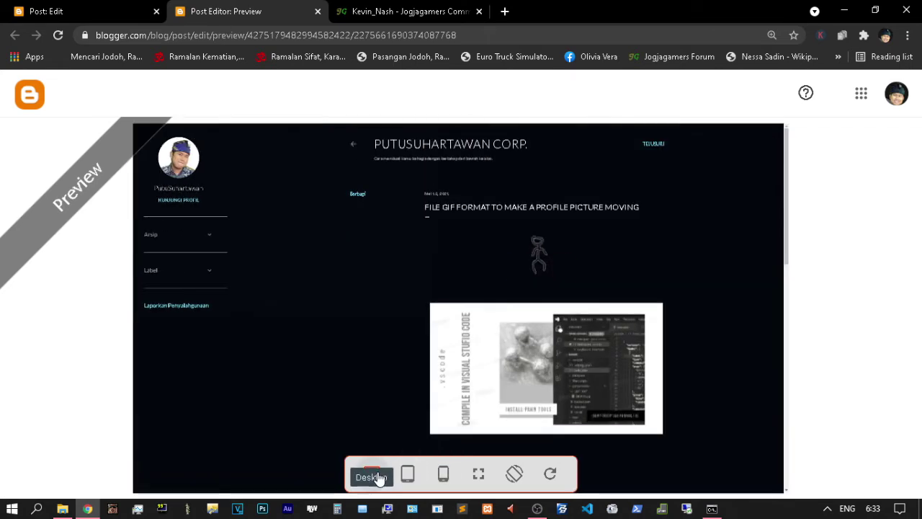
{"action": "scroll", "coordinate": [186, 280], "scroll_direction": "down", "scroll_amount": 2}
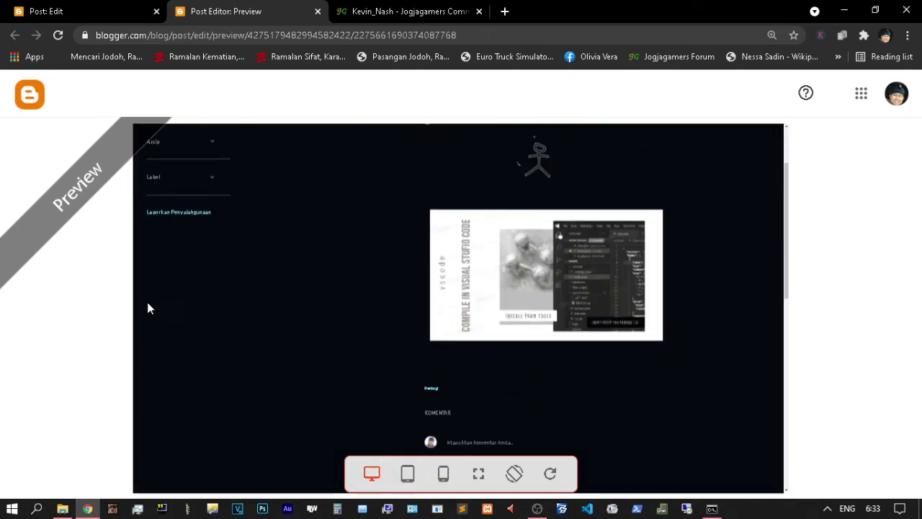
{"action": "scroll", "coordinate": [142, 310], "scroll_direction": "up", "scroll_amount": 2}
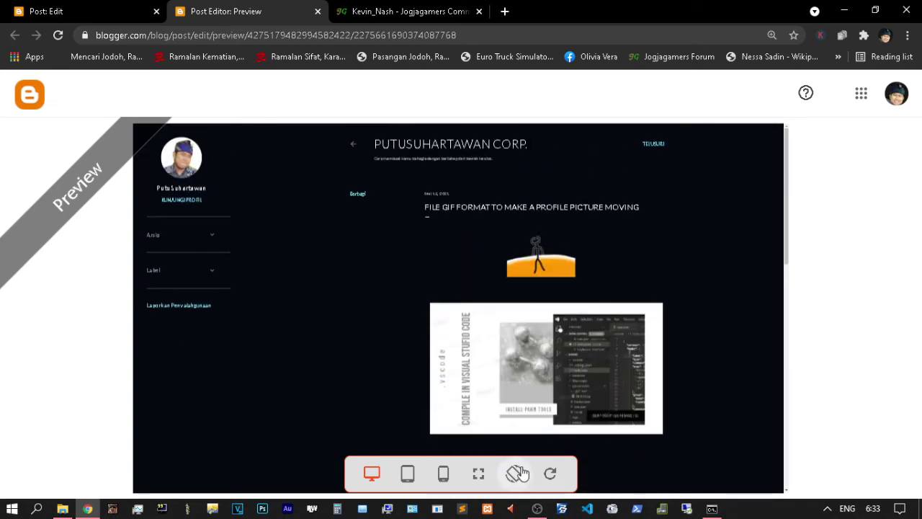
{"action": "left_click", "coordinate": [515, 474]}
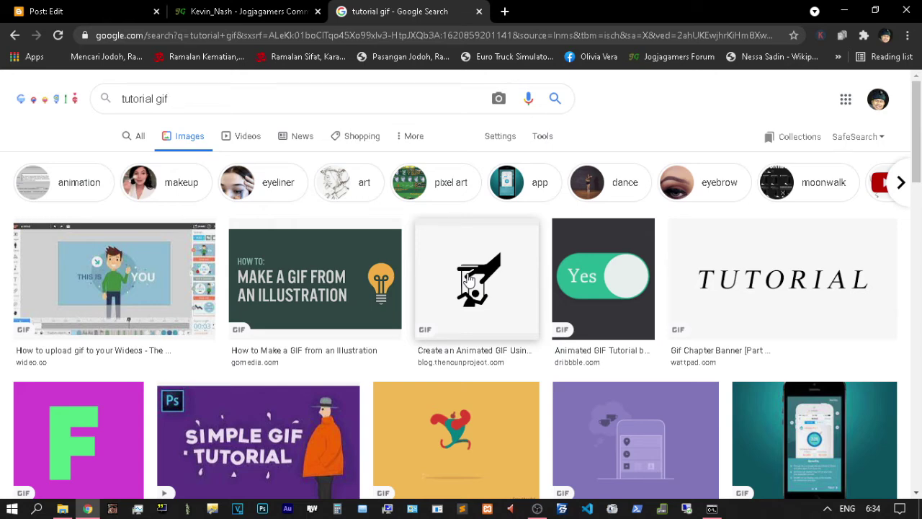
Download the full-size puppet-hand GIF from Google Images to the computer
{"action": "left_click", "coordinate": [469, 281]}
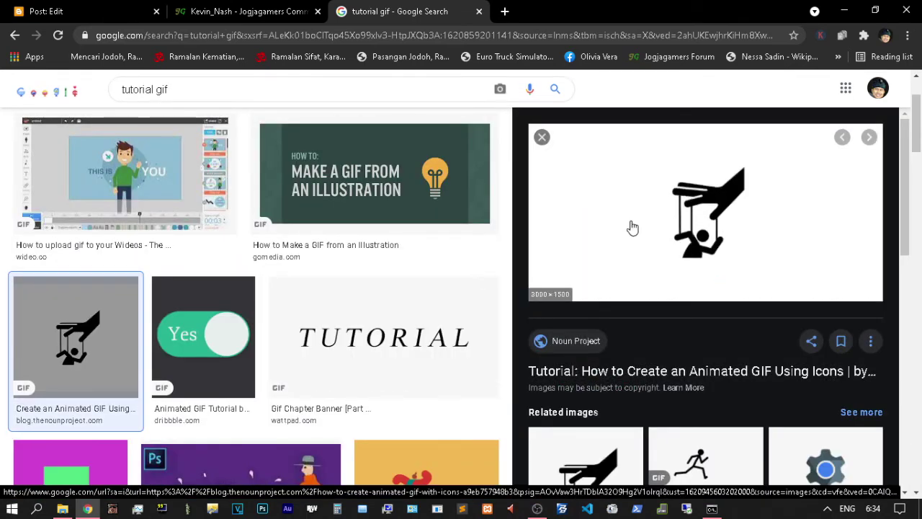
{"action": "right_click", "coordinate": [677, 183]}
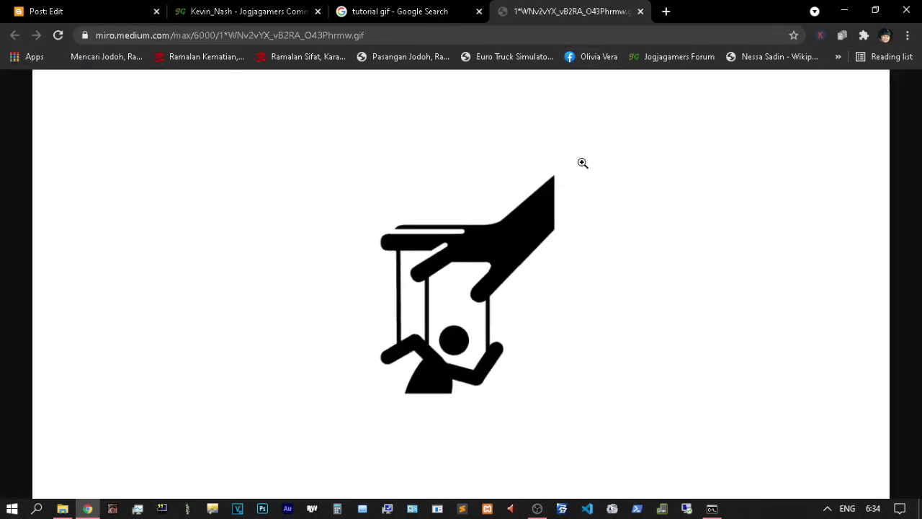
{"action": "right_click", "coordinate": [456, 148]}
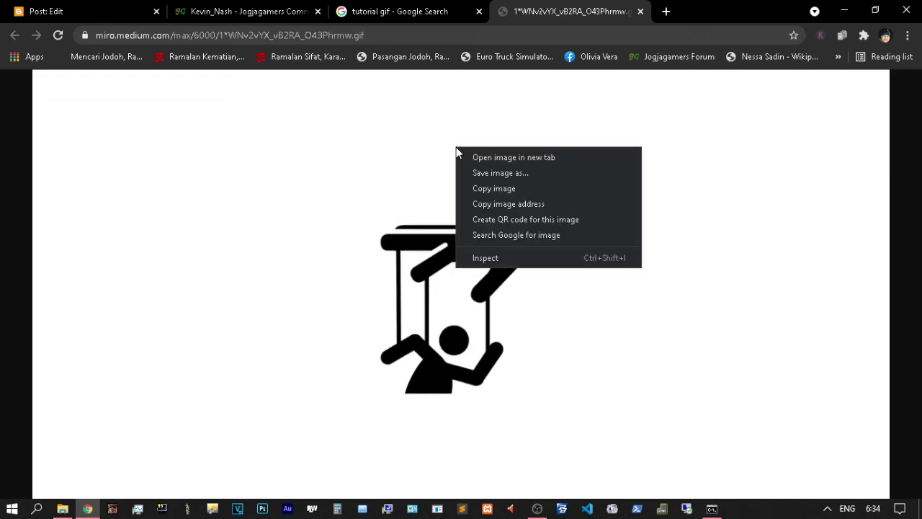
{"action": "left_click", "coordinate": [500, 173]}
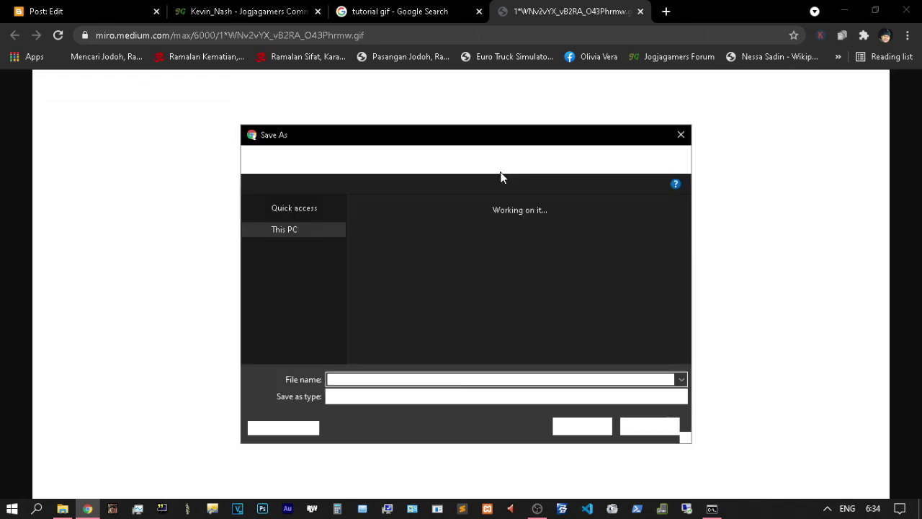
{"action": "left_click", "coordinate": [580, 426]}
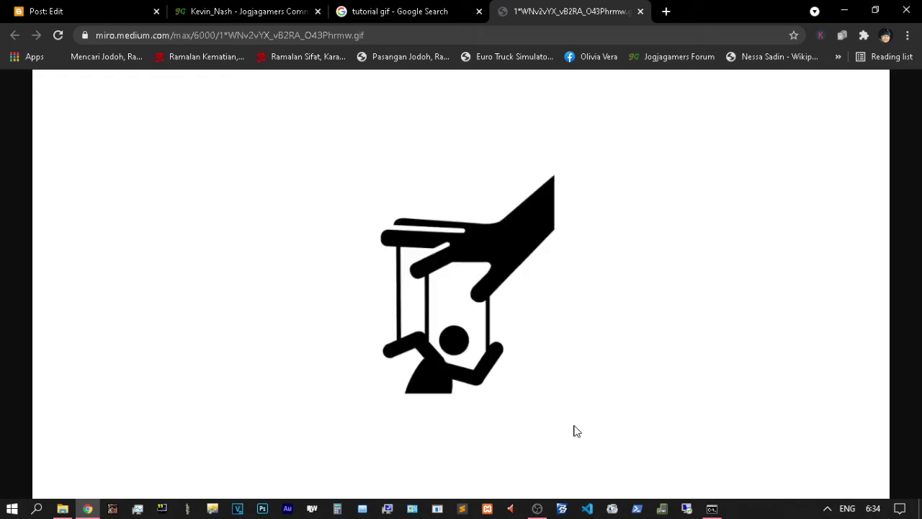
{"action": "left_click", "coordinate": [55, 9]}
Insert the downloaded puppet-hand GIF into the post below the stick-figure image
{"action": "scroll", "coordinate": [404, 319], "scroll_direction": "down", "scroll_amount": 1}
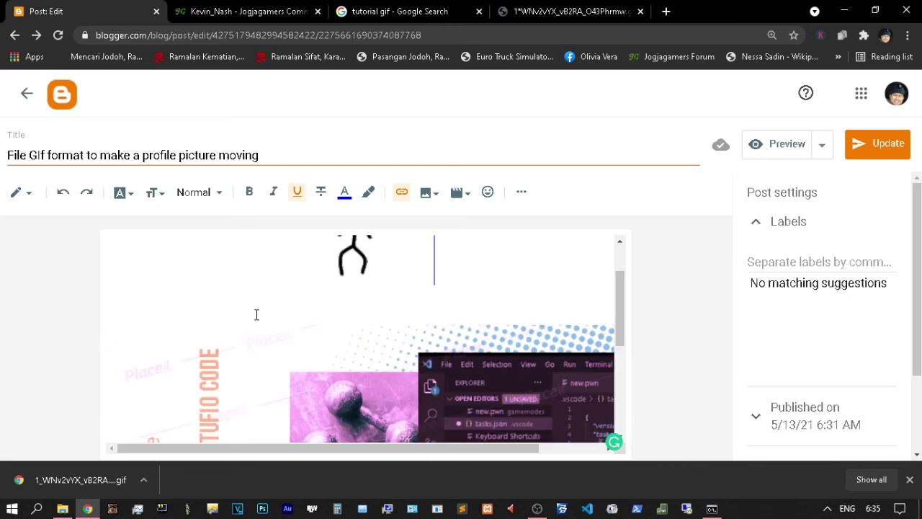
{"action": "left_click", "coordinate": [416, 288]}
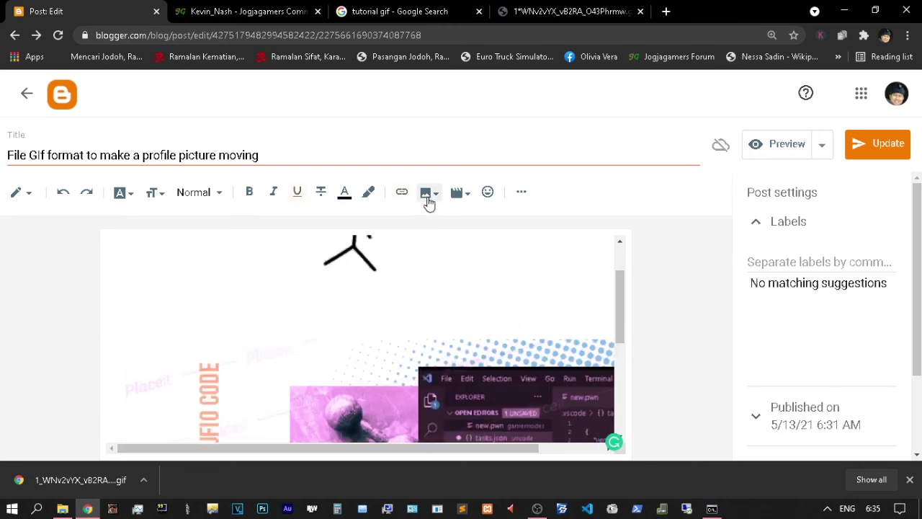
{"action": "left_click", "coordinate": [428, 193]}
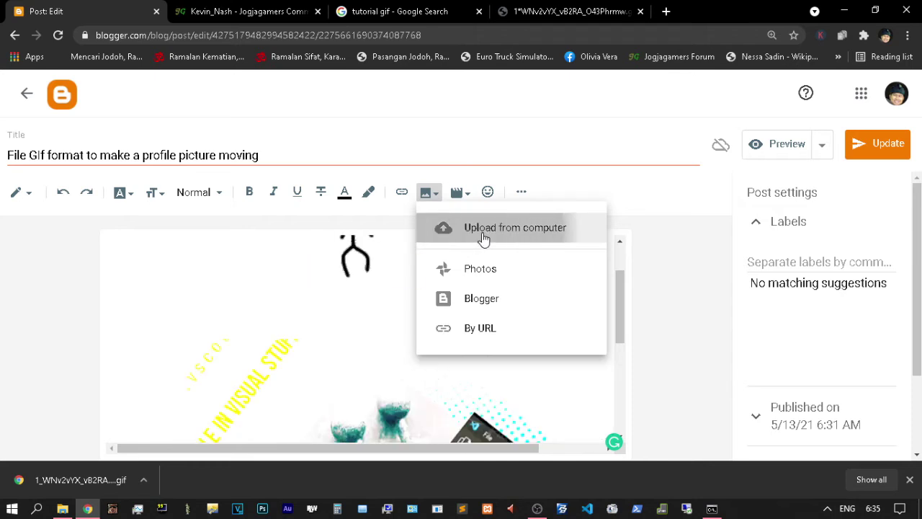
{"action": "left_click", "coordinate": [483, 238]}
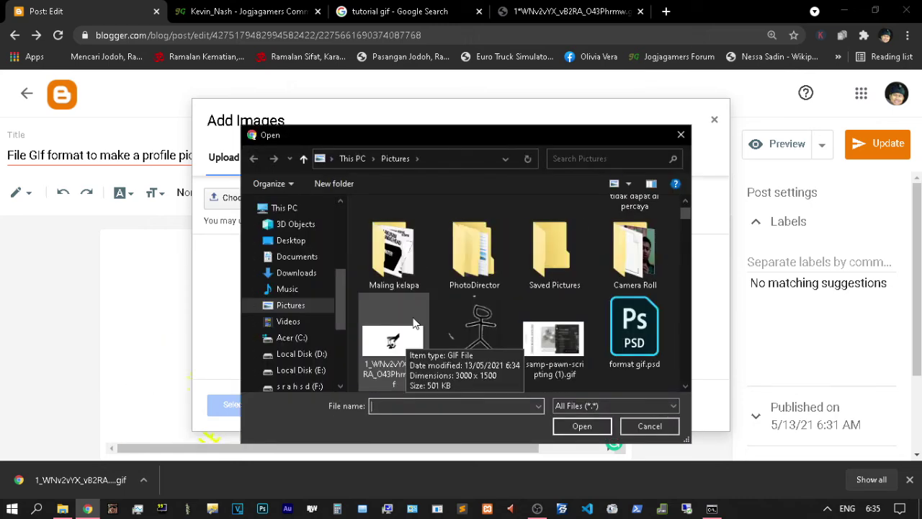
{"action": "double_click", "coordinate": [414, 324]}
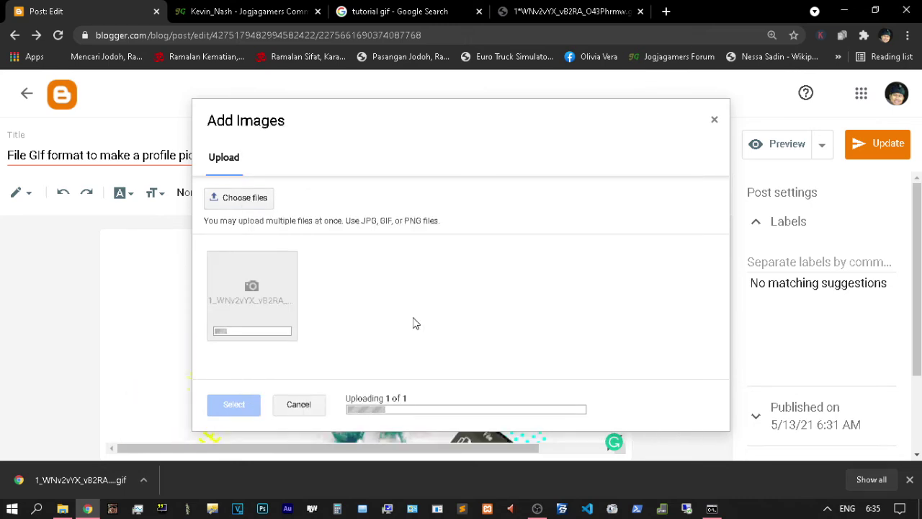
{"action": "left_click", "coordinate": [397, 306]}
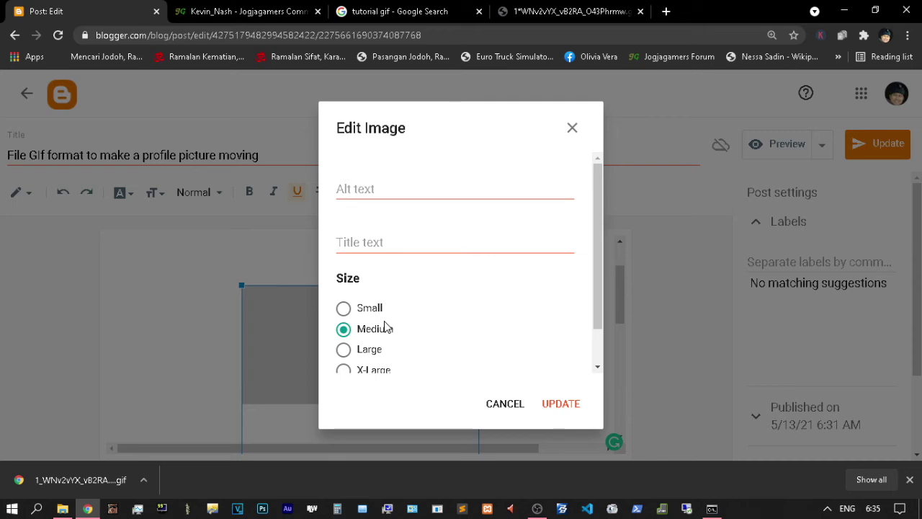
Resize the puppet-hand GIF to Small and select it in the post
{"action": "left_click", "coordinate": [343, 308]}
{"action": "left_click", "coordinate": [563, 404]}
{"action": "left_click", "coordinate": [456, 331]}
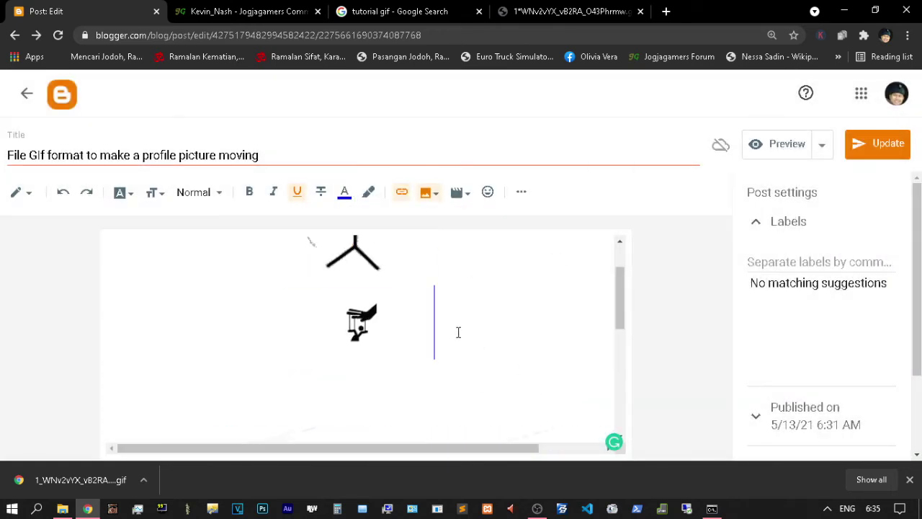
{"action": "left_click", "coordinate": [370, 348]}
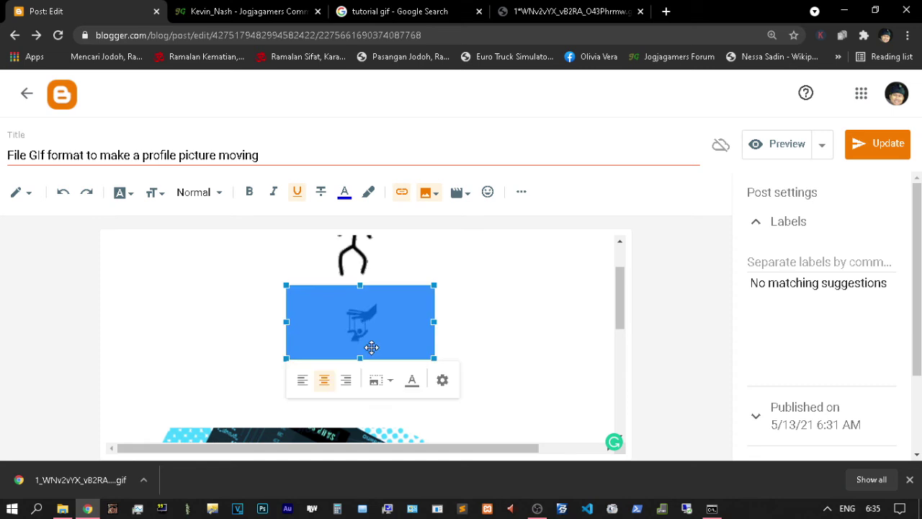
{"action": "left_click", "coordinate": [500, 309]}
{"action": "left_click", "coordinate": [384, 321]}
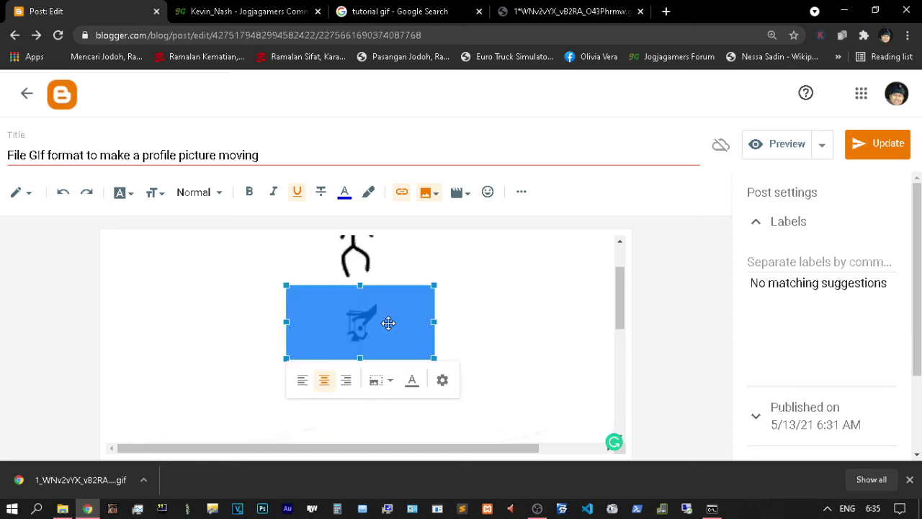
{"action": "left_click", "coordinate": [507, 307]}
{"action": "left_click", "coordinate": [360, 324]}
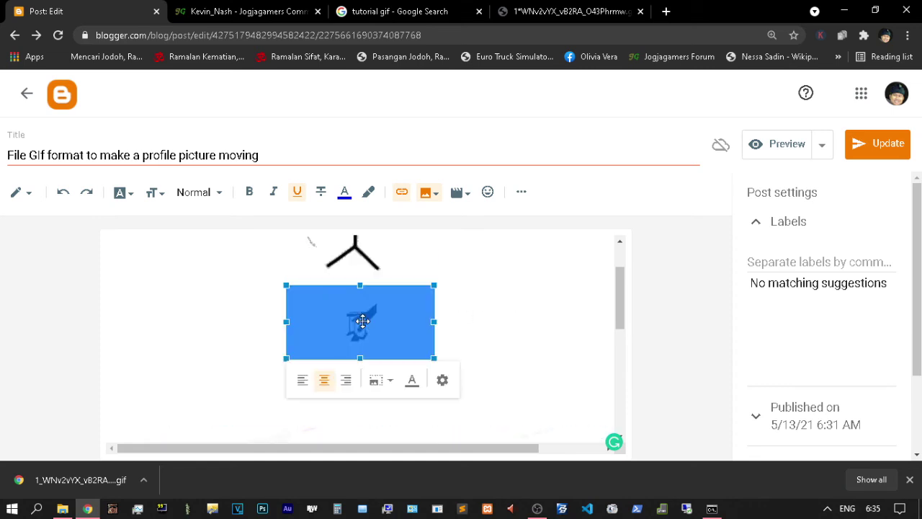
{"action": "right_click", "coordinate": [363, 326]}
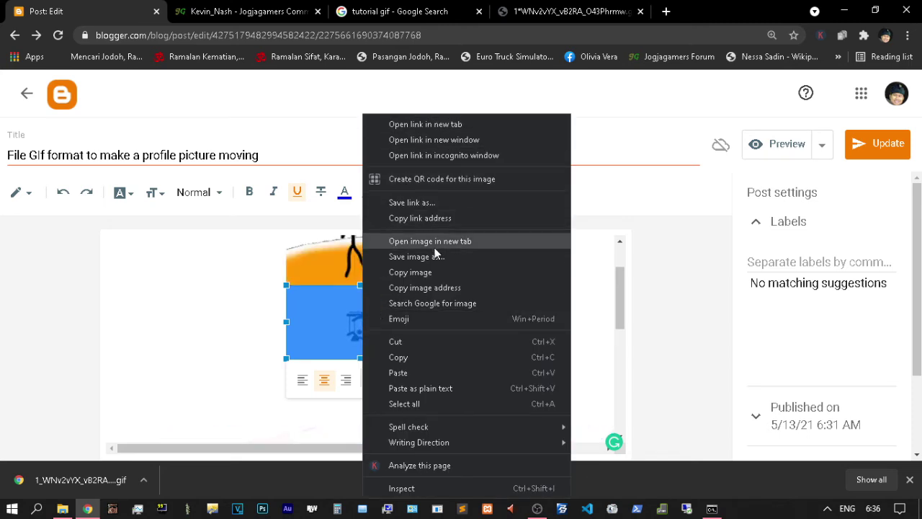
Save the 200×100 Small puppet-hand GIF to Pictures from its own tab
{"action": "left_click", "coordinate": [381, 242]}
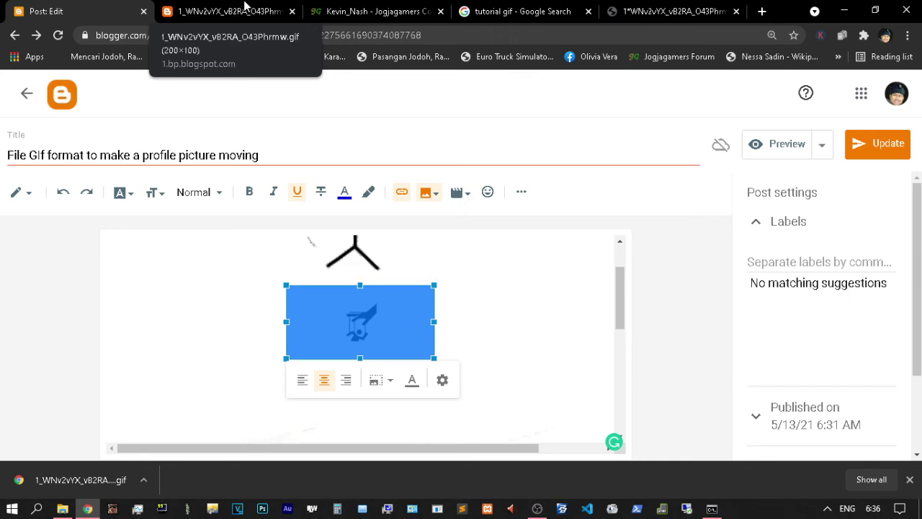
{"action": "left_click", "coordinate": [244, 9]}
{"action": "right_click", "coordinate": [461, 262]}
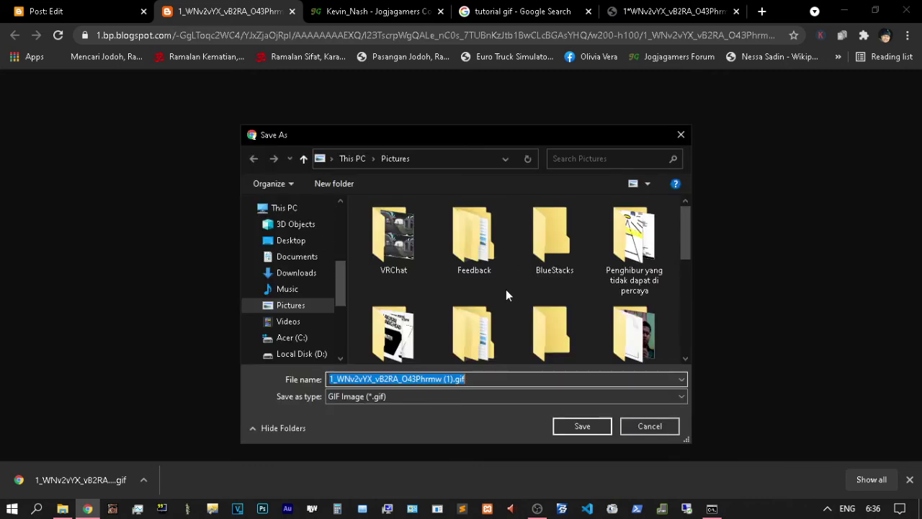
{"action": "left_click", "coordinate": [580, 426]}
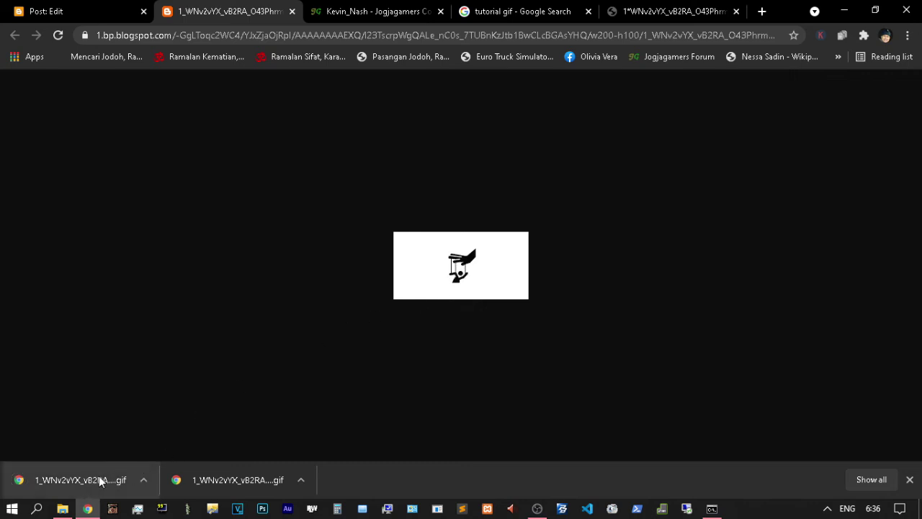
{"action": "left_click", "coordinate": [393, 6]}
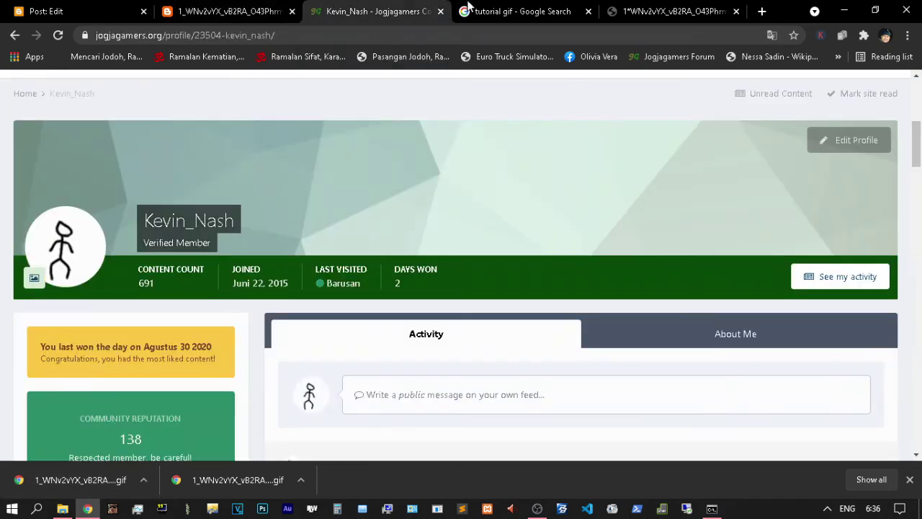
Upload the downloaded puppet-hand GIF as the Jogjagamers profile photo, crop it square, and save
{"action": "left_click", "coordinate": [34, 277]}
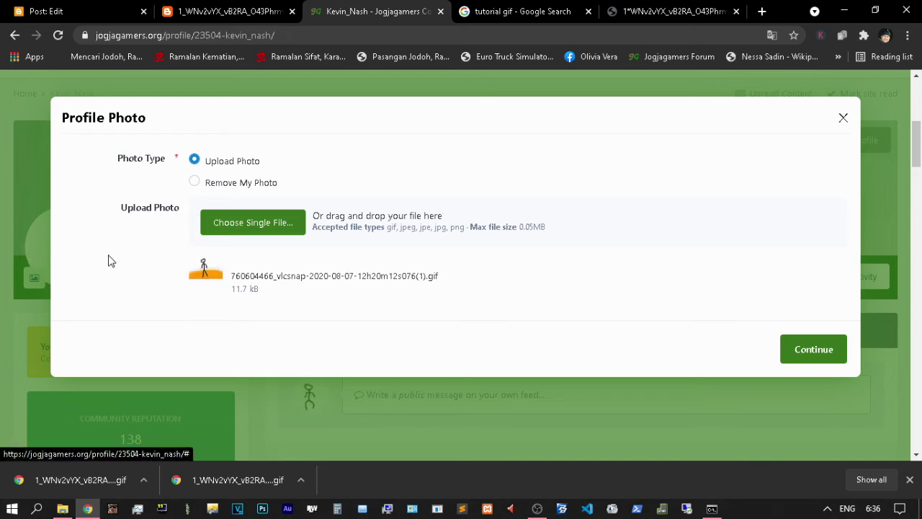
{"action": "left_click_drag", "start_coordinate": [91, 482], "coordinate": [363, 229]}
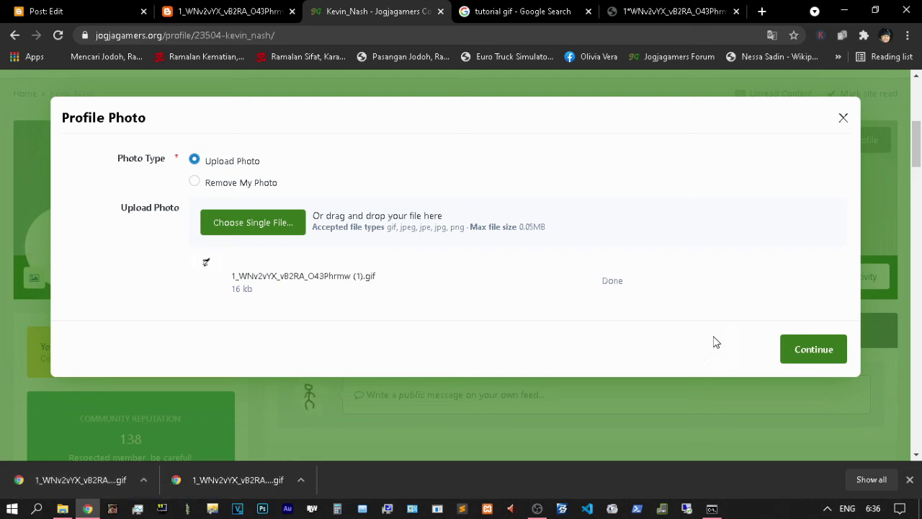
{"action": "left_click", "coordinate": [808, 349]}
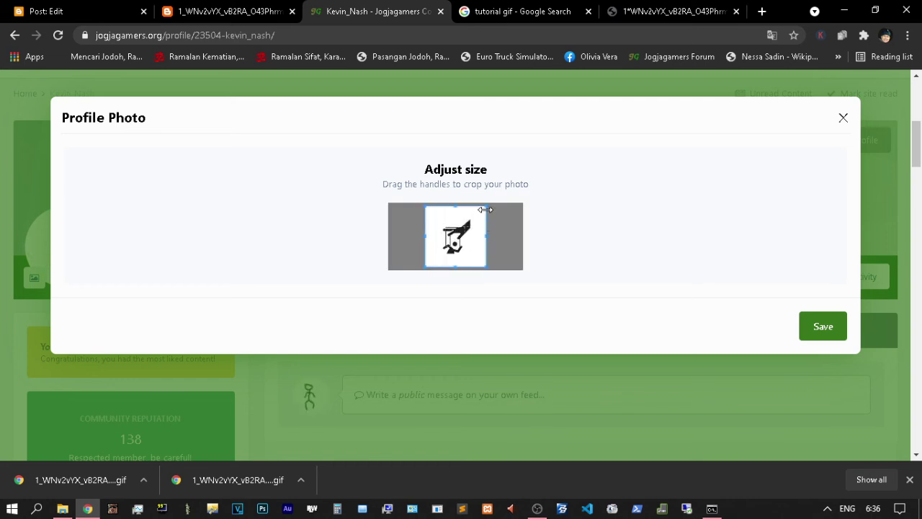
{"action": "left_click_drag", "start_coordinate": [487, 206], "coordinate": [476, 217]}
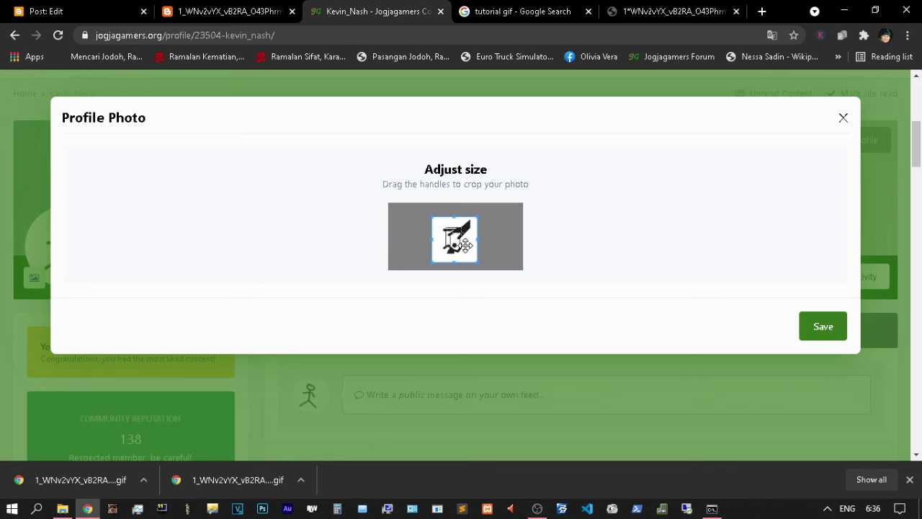
{"action": "left_click", "coordinate": [819, 334]}
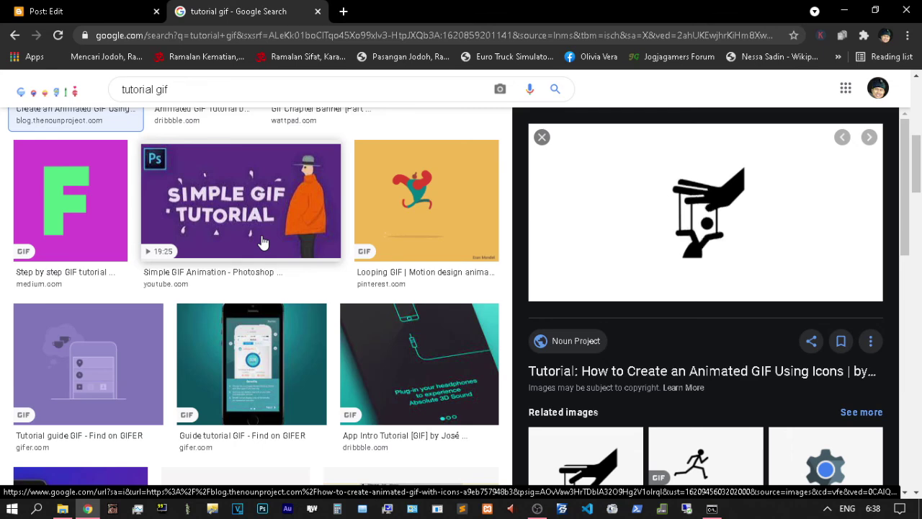
Open the 'Animated game controls tutorial' GIF from OpenGameArt.org among the 'tutorial gif' results
{"action": "scroll", "coordinate": [726, 310], "scroll_direction": "down", "scroll_amount": 2}
{"action": "scroll", "coordinate": [725, 332], "scroll_direction": "down", "scroll_amount": 2}
{"action": "left_click", "coordinate": [721, 331]}
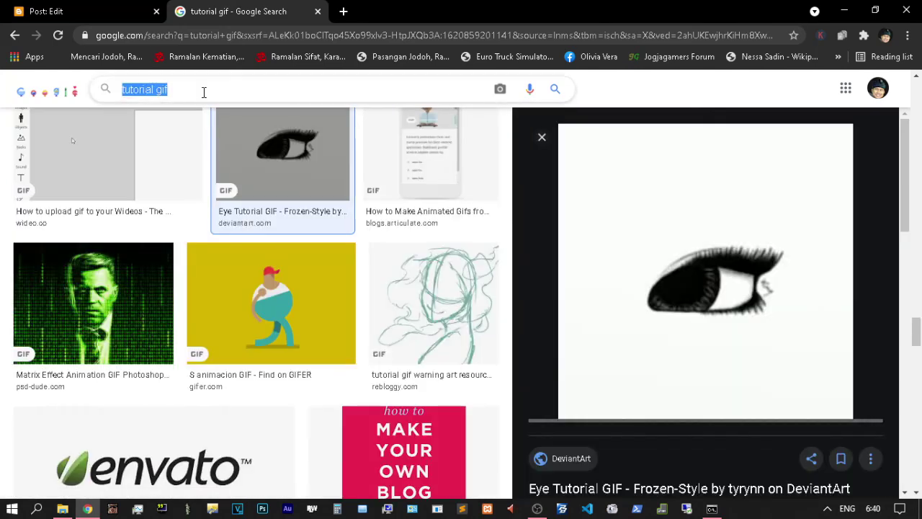
{"action": "left_click", "coordinate": [160, 89]}
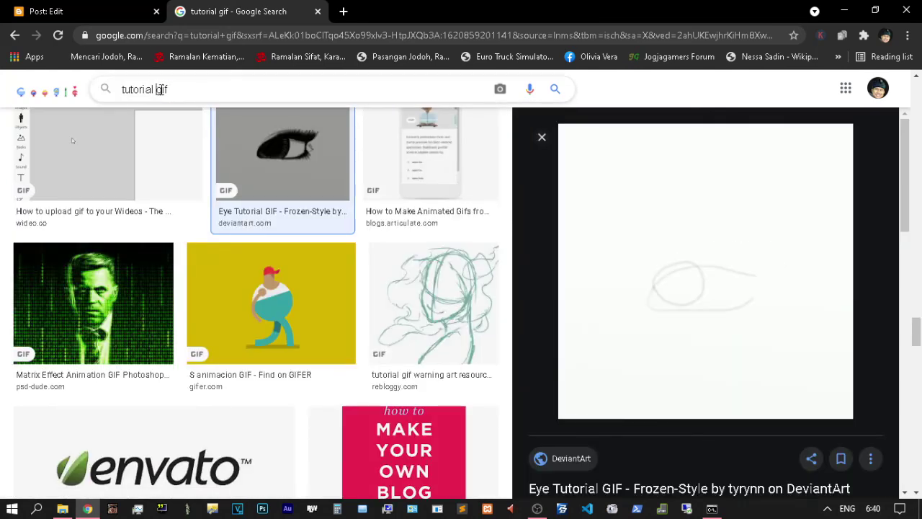
{"action": "double_click", "coordinate": [160, 89]}
{"action": "scroll", "coordinate": [200, 108], "scroll_direction": "up", "scroll_amount": 1}
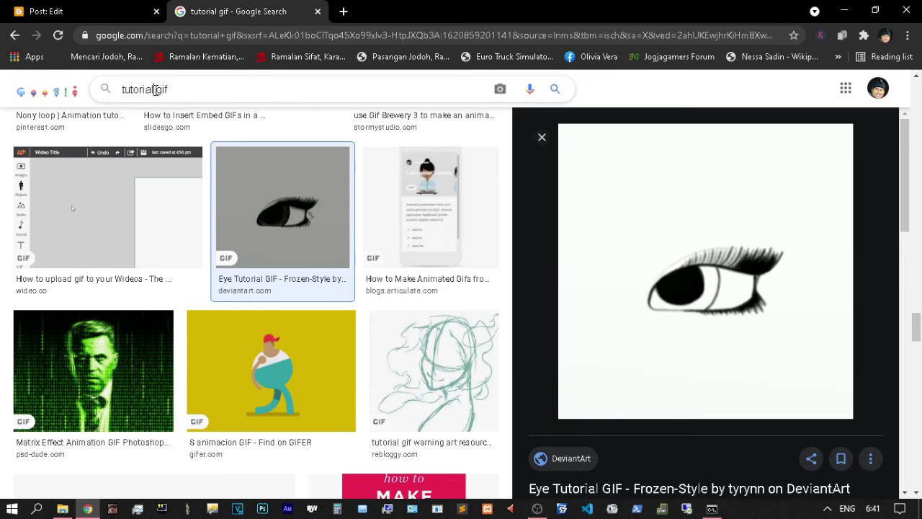
{"action": "left_click_drag", "start_coordinate": [155, 89], "coordinate": [179, 90]}
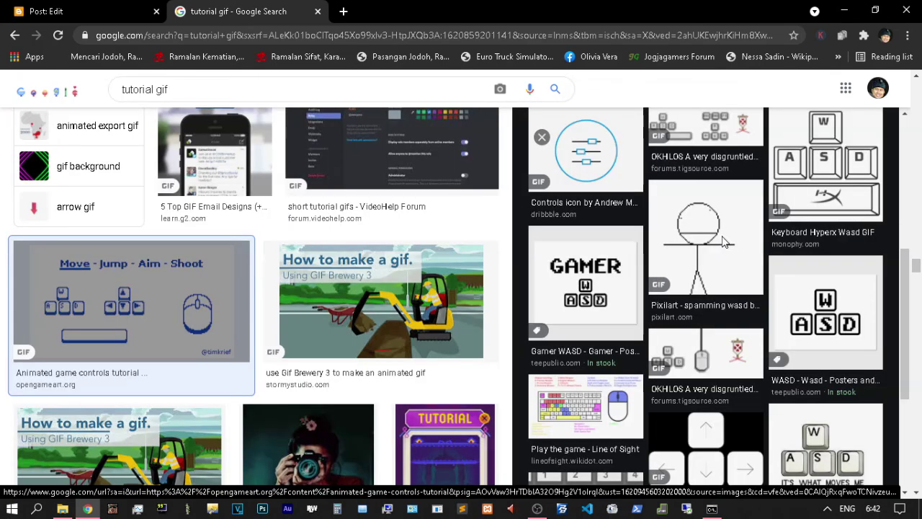
{"action": "scroll", "coordinate": [724, 243], "scroll_direction": "down", "scroll_amount": 3}
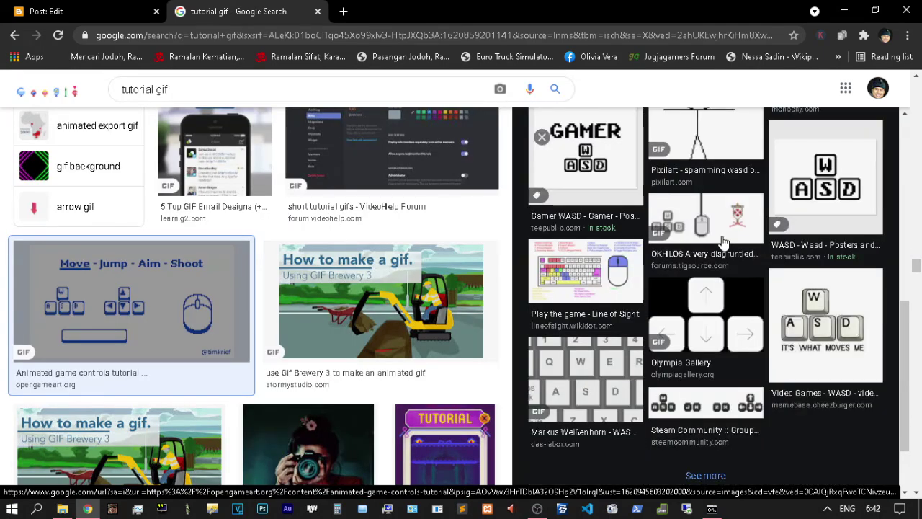
{"action": "scroll", "coordinate": [723, 242], "scroll_direction": "up", "scroll_amount": 5}
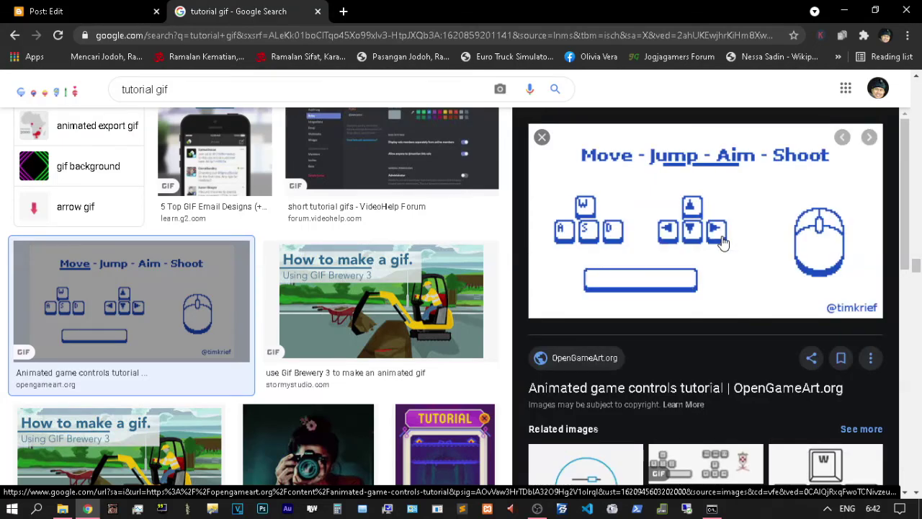
Review the GIF profile picture post in the Blogger editor, then return to the posts list
{"action": "key", "text": "ctrl+Page_Up"}
{"action": "scroll", "coordinate": [132, 304], "scroll_direction": "down", "scroll_amount": 4}
{"action": "scroll", "coordinate": [115, 310], "scroll_direction": "down", "scroll_amount": 3}
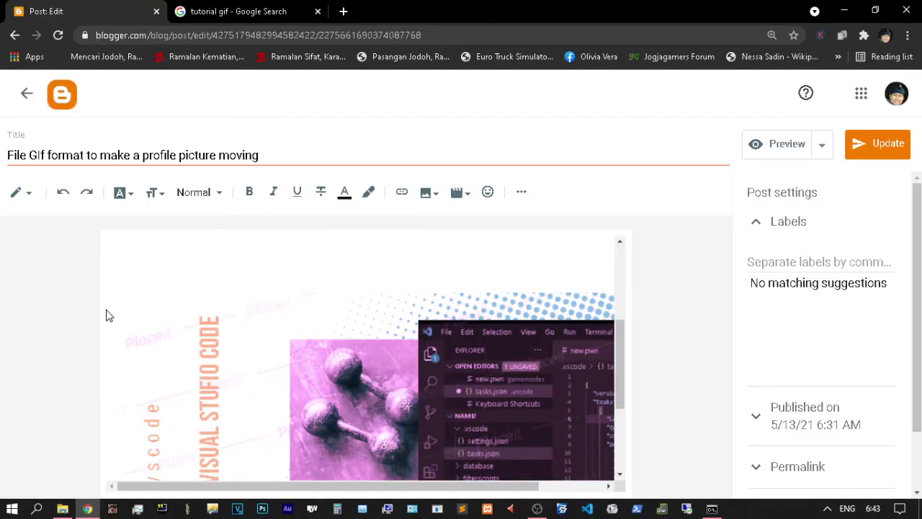
{"action": "scroll", "coordinate": [106, 315], "scroll_direction": "down", "scroll_amount": 3}
{"action": "scroll", "coordinate": [230, 346], "scroll_direction": "up", "scroll_amount": 4}
{"action": "scroll", "coordinate": [230, 346], "scroll_direction": "up", "scroll_amount": 1}
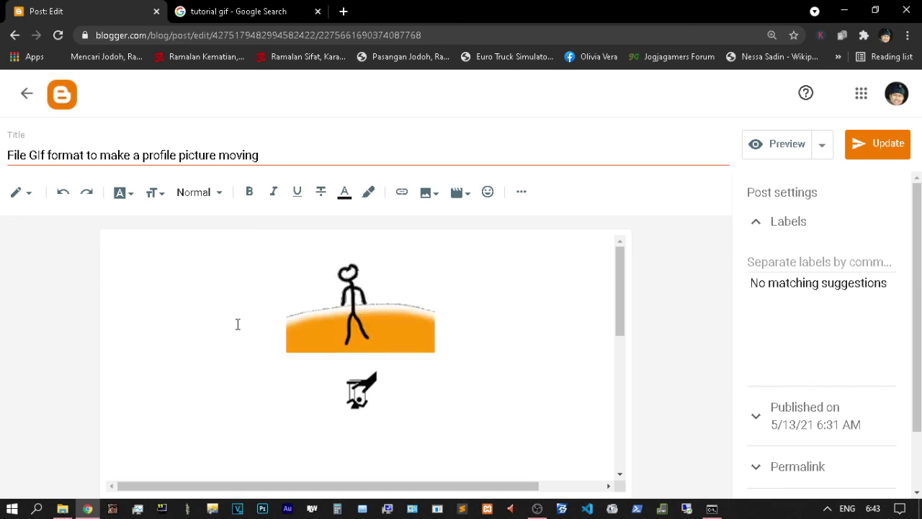
{"action": "left_click", "coordinate": [17, 38]}
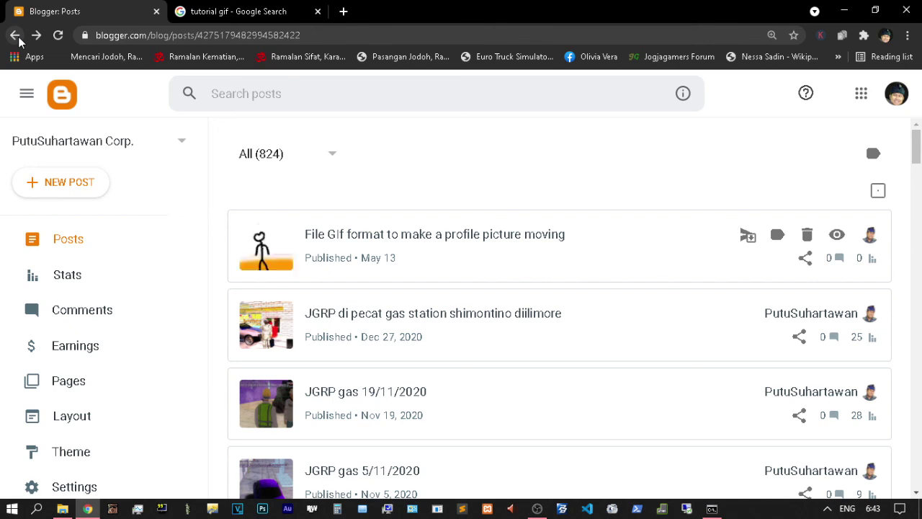